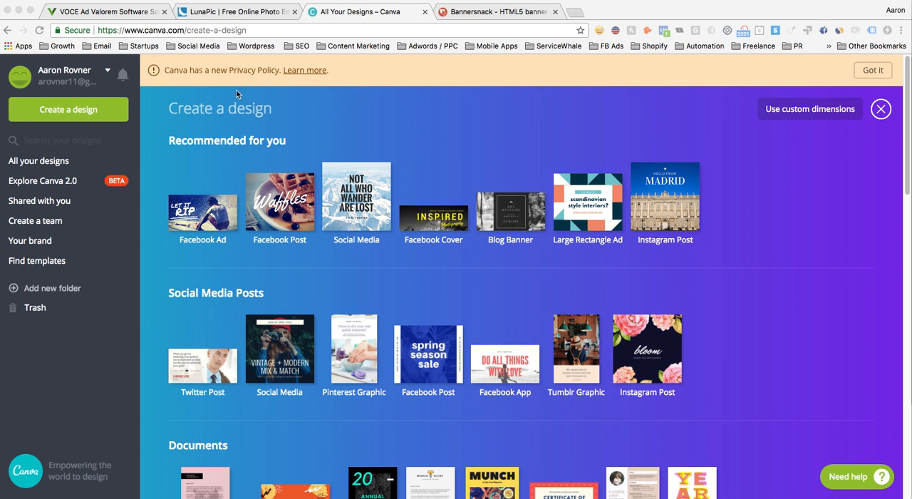
- Switch to the Voce Software website and inspect the green section's heading in the browser's developer tools
{"action": "left_click", "coordinate": [138, 13]}
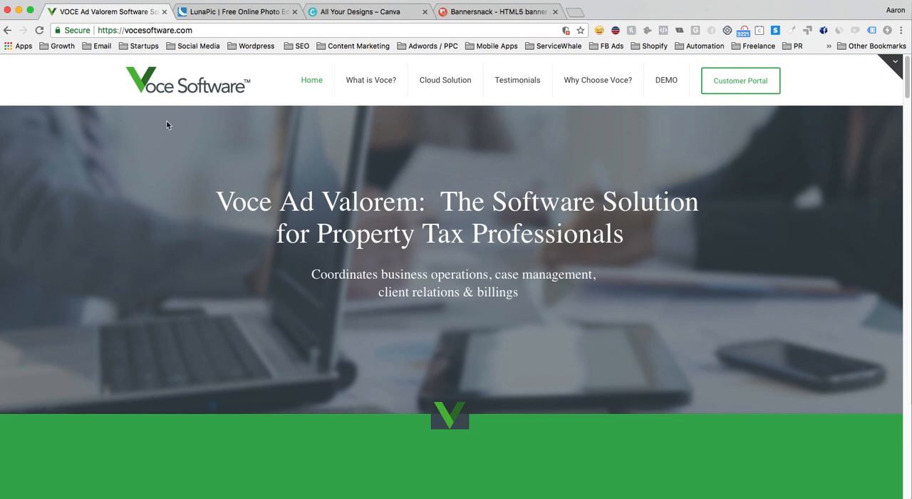
{"action": "scroll", "coordinate": [156, 219], "scroll_direction": "down", "scroll_amount": 5}
{"action": "scroll", "coordinate": [156, 222], "scroll_direction": "down", "scroll_amount": 1}
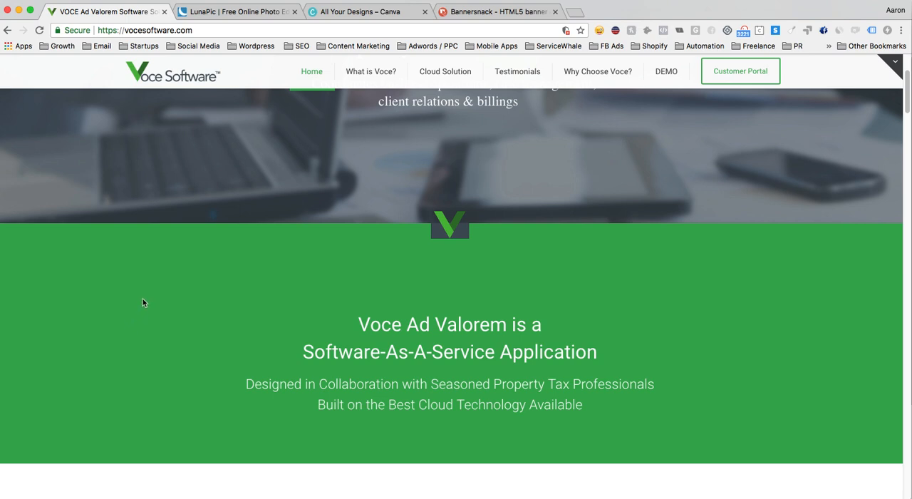
{"action": "scroll", "coordinate": [159, 318], "scroll_direction": "down", "scroll_amount": 1}
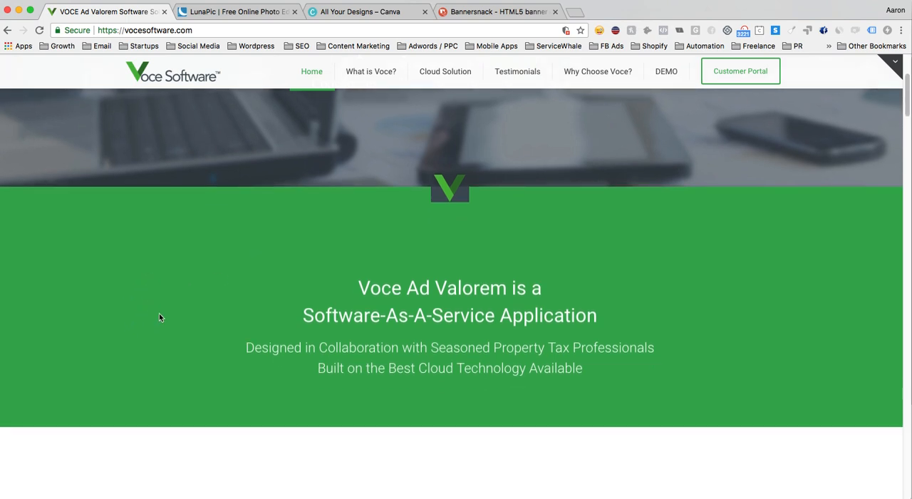
{"action": "right_click", "coordinate": [124, 291]}
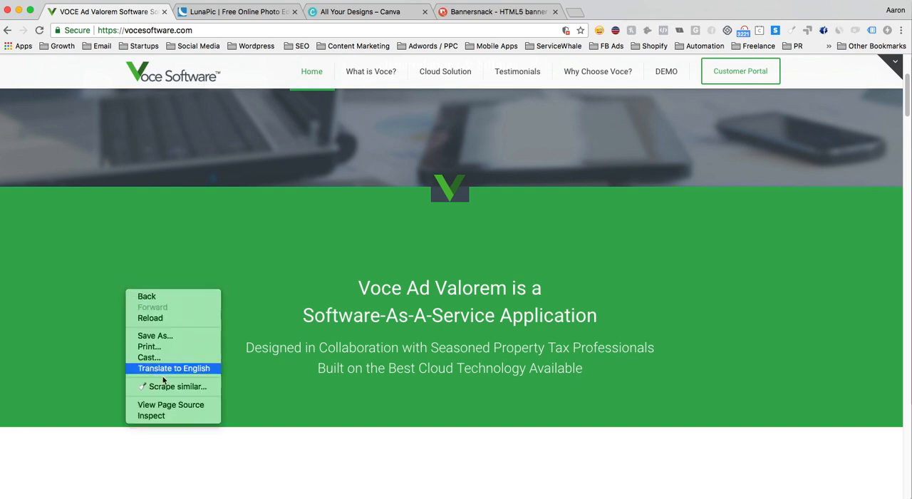
{"action": "left_click", "coordinate": [176, 416]}
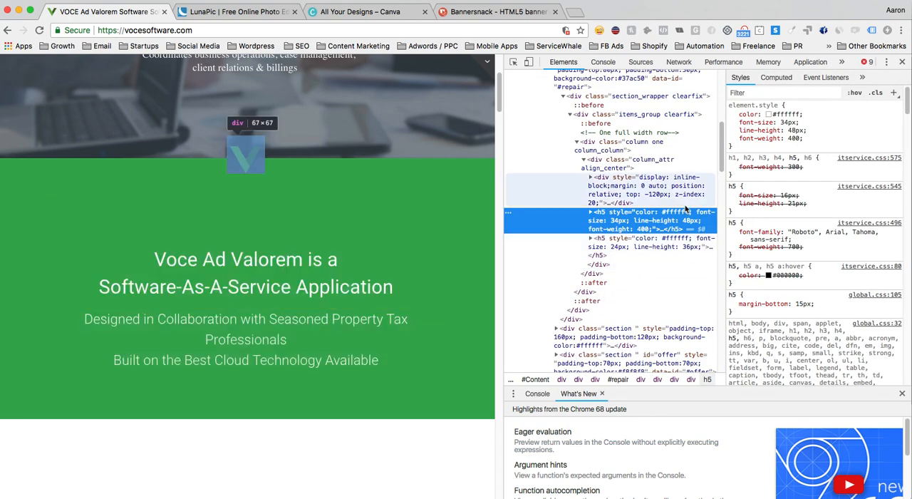
- Filter the inspected element's styles for background-color and select the hex value of the green
{"action": "left_click", "coordinate": [750, 93]}
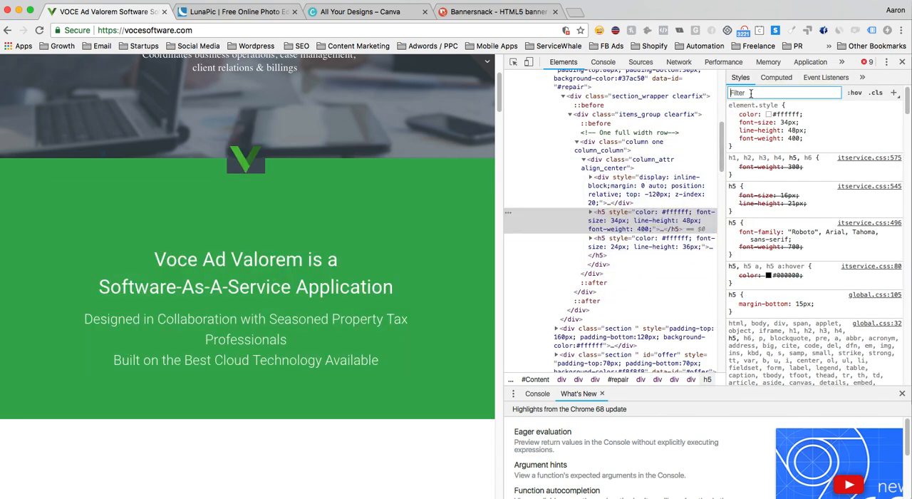
{"action": "type", "text": "backg"}
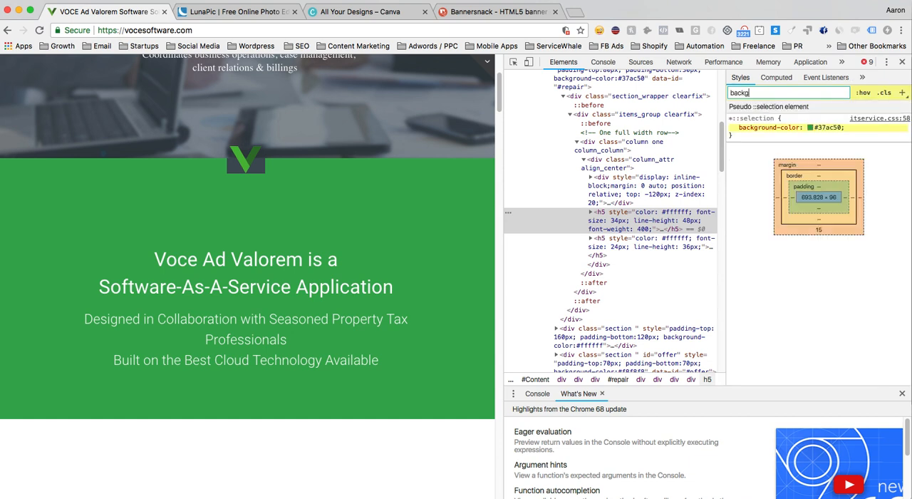
{"action": "type", "text": "round-color"}
{"action": "left_click", "coordinate": [831, 129]}
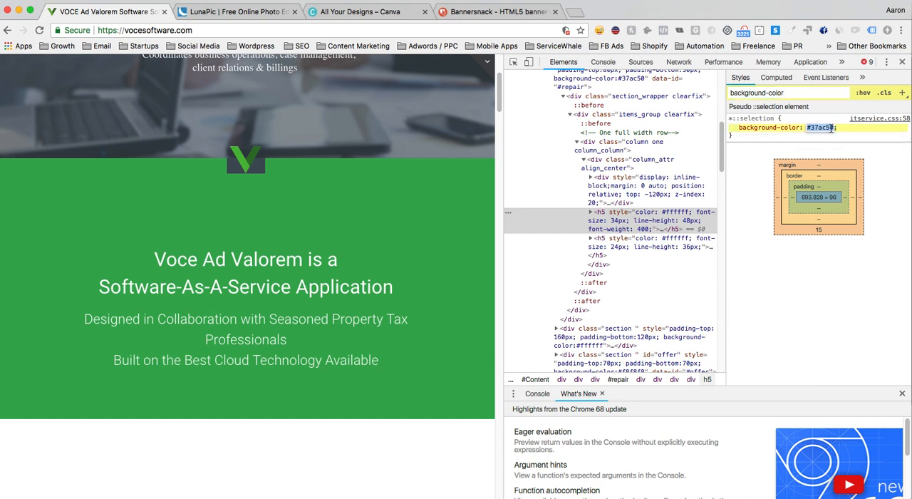
{"action": "key", "text": "super+Tab"}
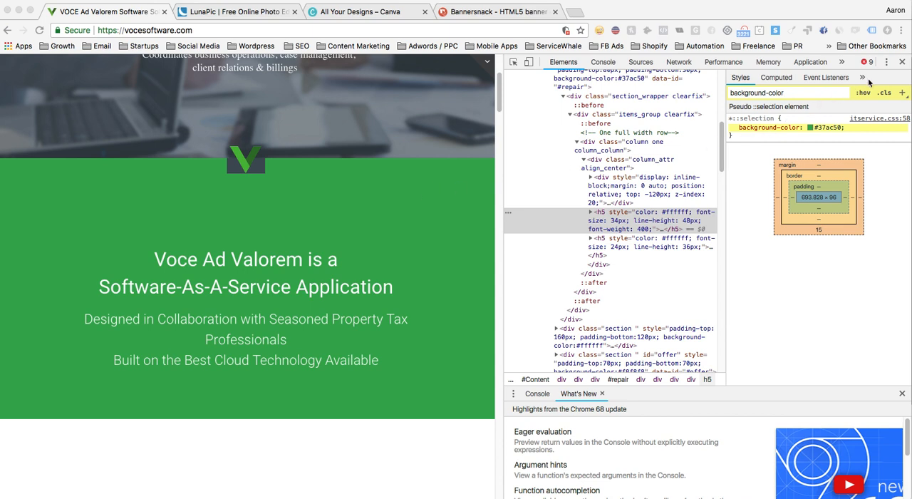
{"action": "left_click", "coordinate": [904, 64]}
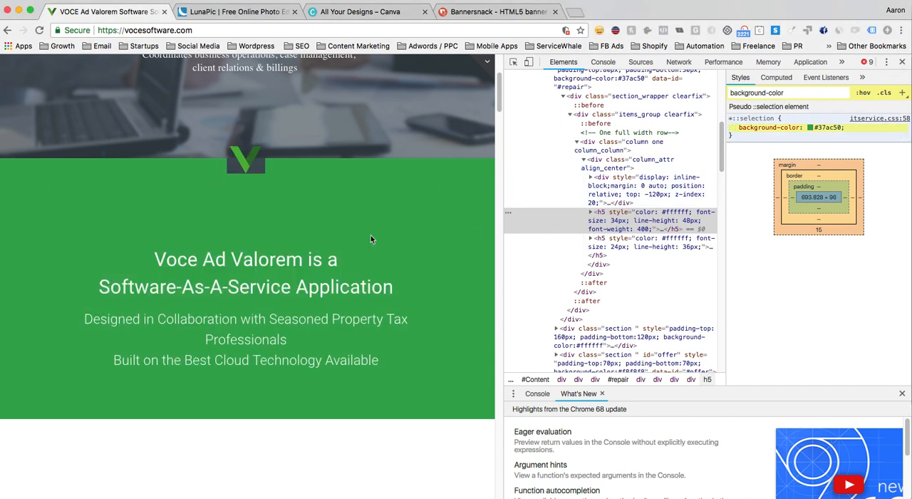
{"action": "scroll", "coordinate": [370, 239], "scroll_direction": "up", "scroll_amount": 5}
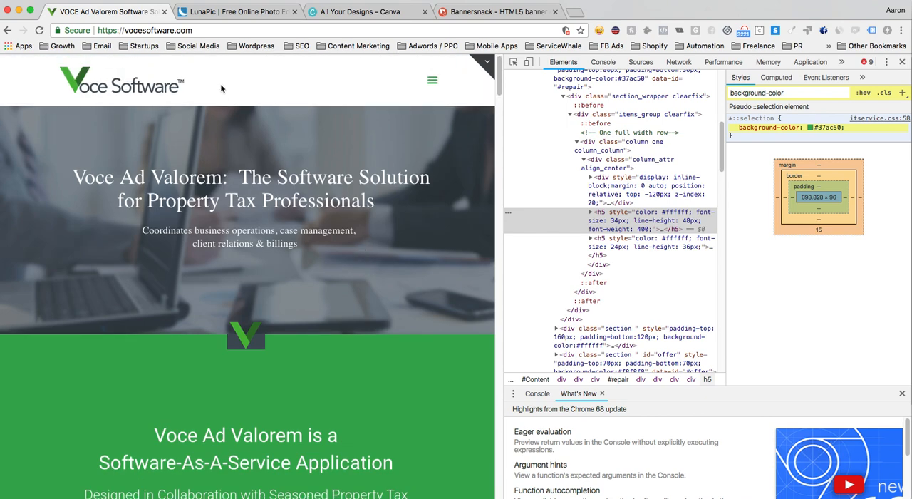
- Switch to LunaPic and view the logo file voce-software-logo-1920.jpg in its preview window, closing it when done
{"action": "left_click", "coordinate": [236, 12]}
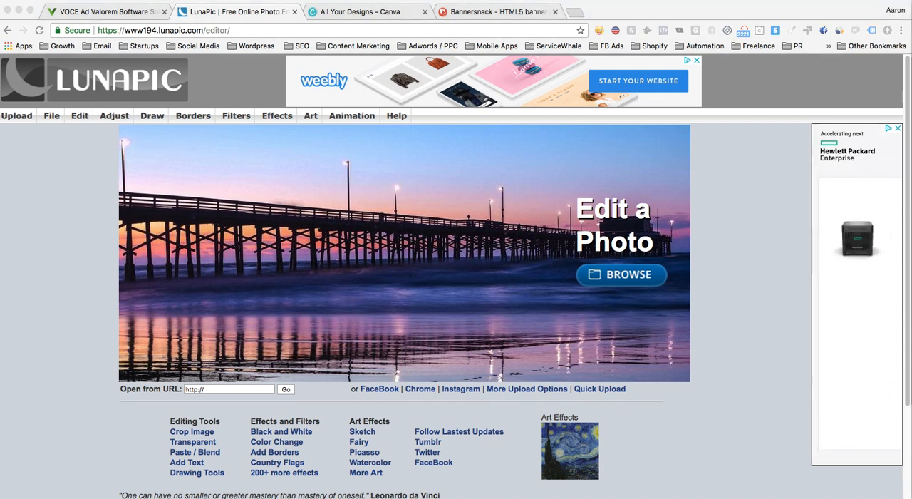
{"action": "left_click_drag", "start_coordinate": [0, 75], "coordinate": [365, 94]}
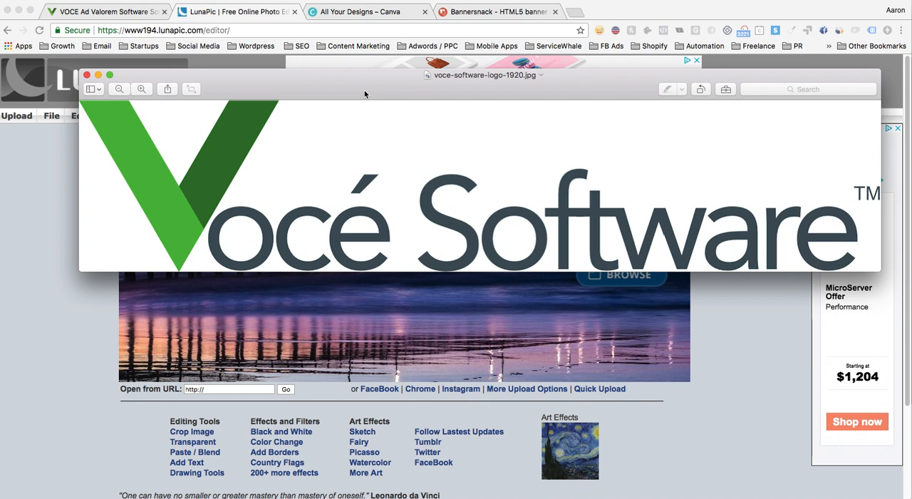
{"action": "left_click_drag", "start_coordinate": [352, 98], "coordinate": [321, 98]}
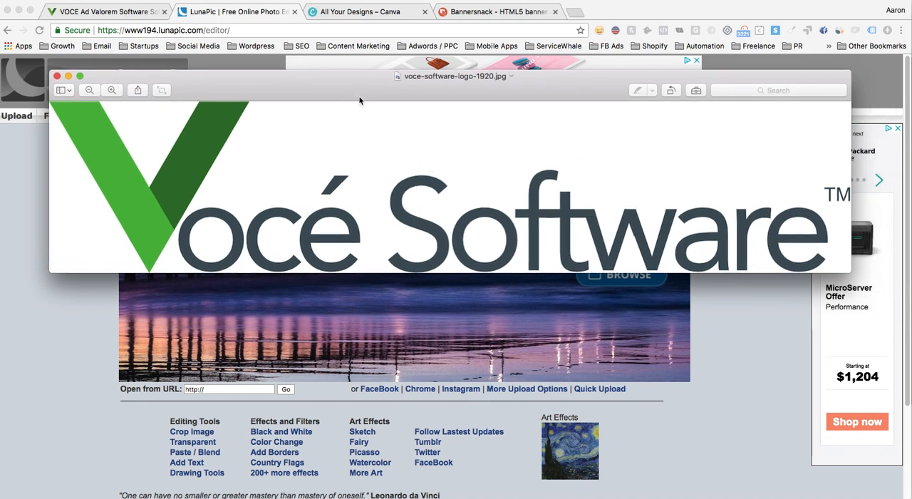
{"action": "key", "text": "super+w"}
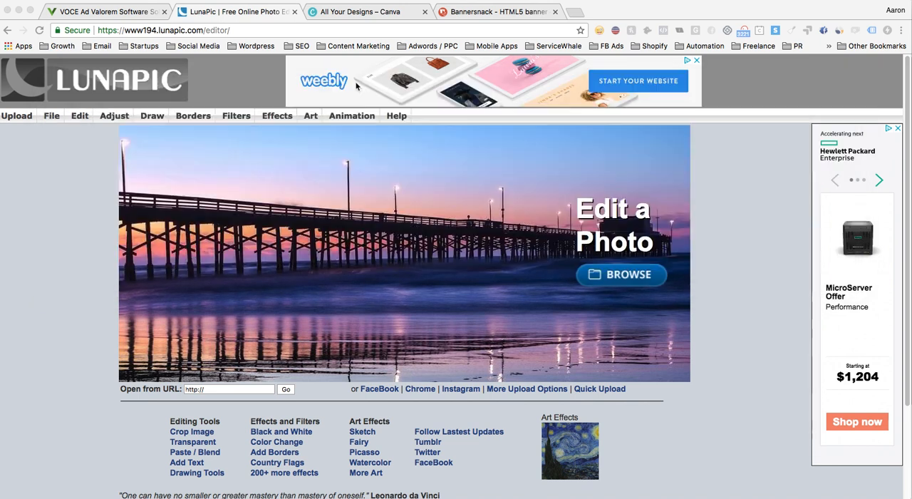
- Upload the Voce Software logo image from the Desktop folder for editing
{"action": "left_click", "coordinate": [71, 172]}
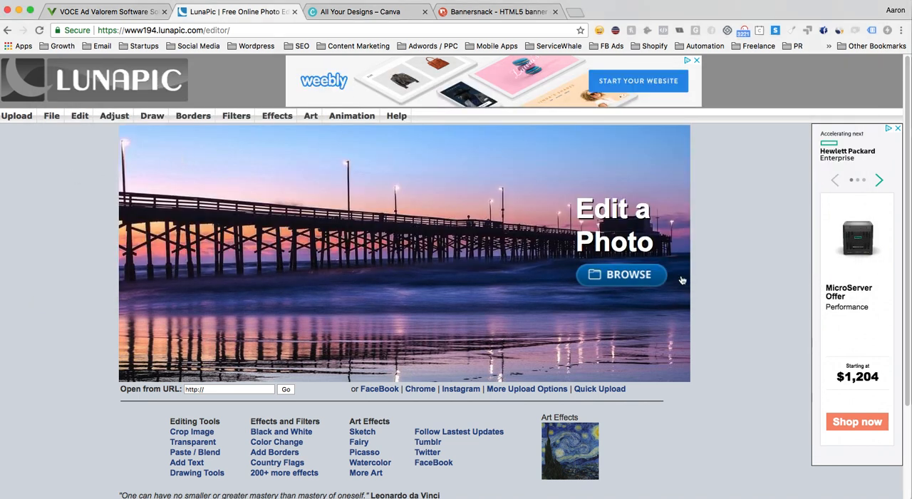
{"action": "left_click", "coordinate": [644, 276]}
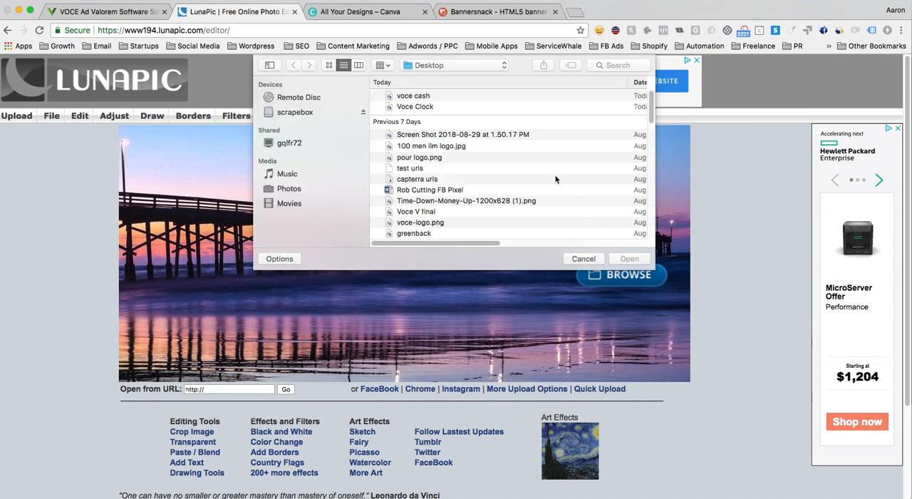
{"action": "scroll", "coordinate": [438, 217], "scroll_direction": "down", "scroll_amount": 3}
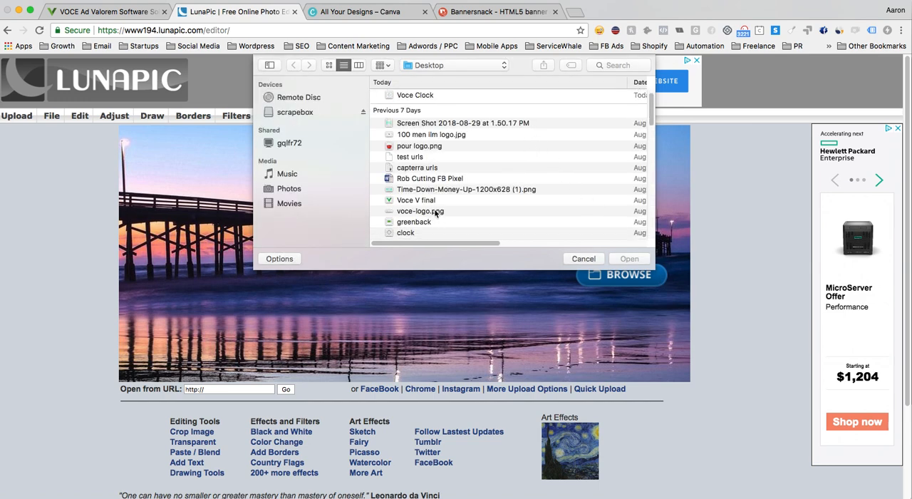
{"action": "scroll", "coordinate": [447, 215], "scroll_direction": "down", "scroll_amount": 15}
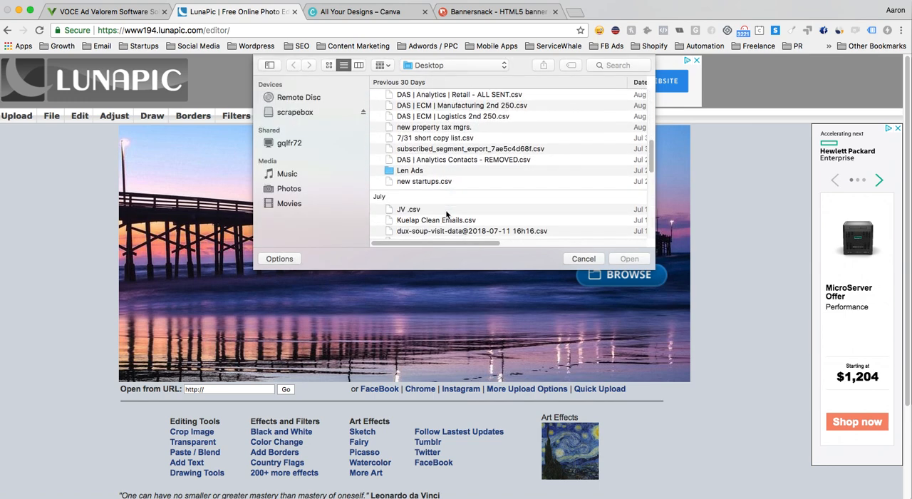
{"action": "scroll", "coordinate": [446, 213], "scroll_direction": "down", "scroll_amount": 6}
{"action": "double_click", "coordinate": [454, 191]}
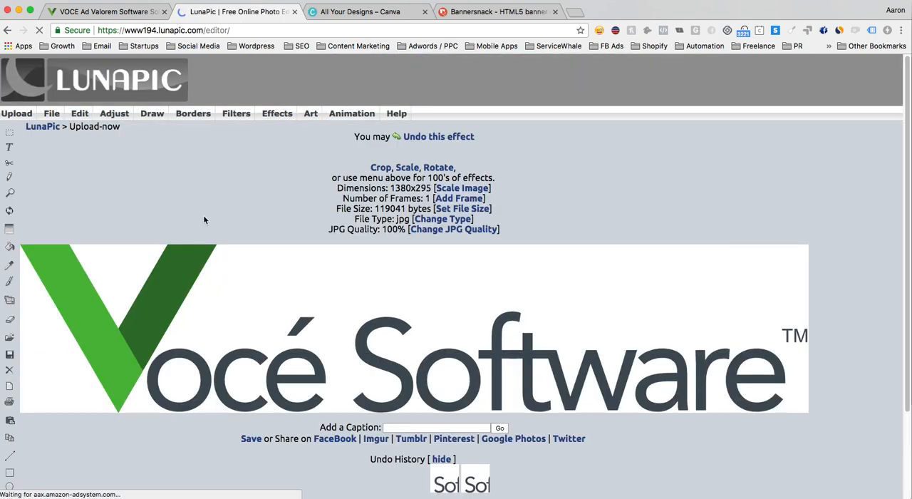
- Make the logo's white background transparent and save the resulting image to the computer
{"action": "mouse_move", "coordinate": [79, 118]}
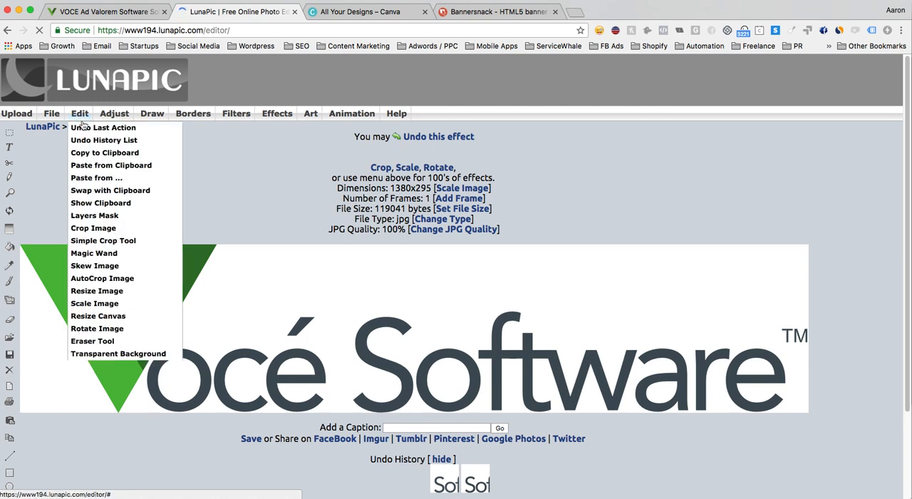
{"action": "left_click", "coordinate": [134, 354]}
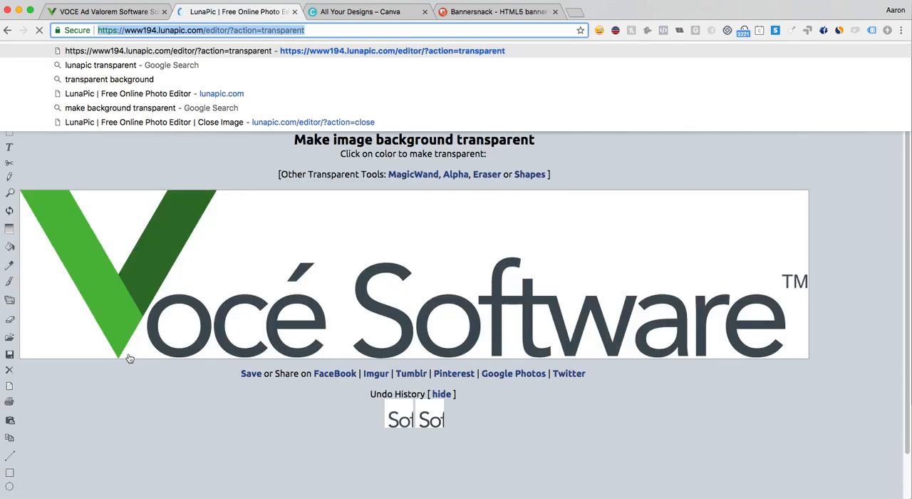
{"action": "left_click", "coordinate": [411, 213]}
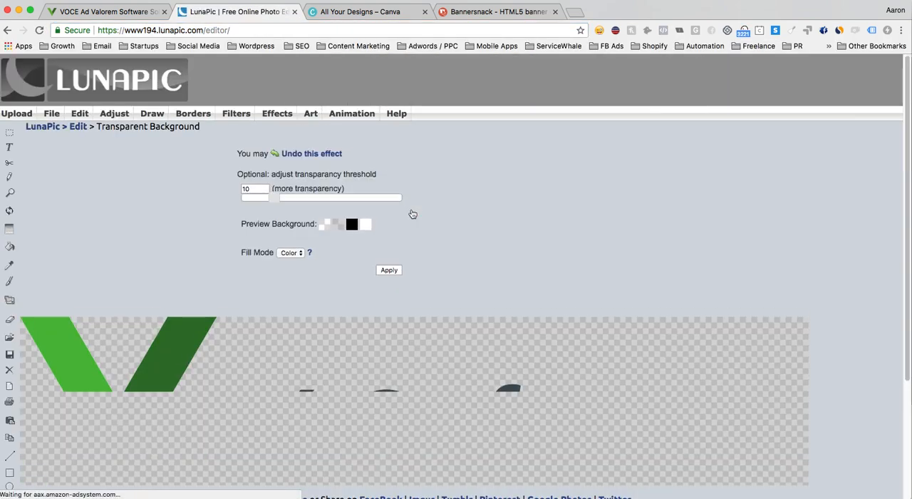
{"action": "scroll", "coordinate": [429, 220], "scroll_direction": "down", "scroll_amount": 2}
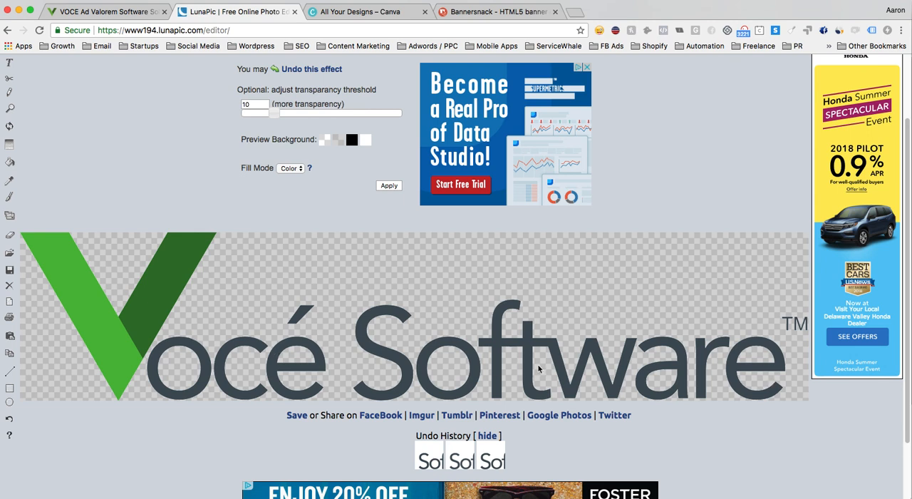
{"action": "left_click", "coordinate": [302, 419]}
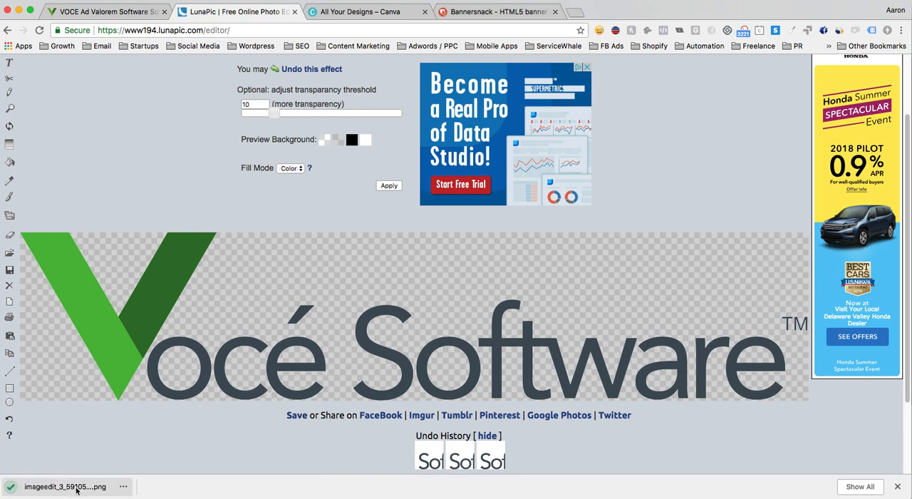
- Open the downloaded PNG in Preview, rename it Voce logo no bg and move it to the Desktop
{"action": "left_click", "coordinate": [81, 489]}
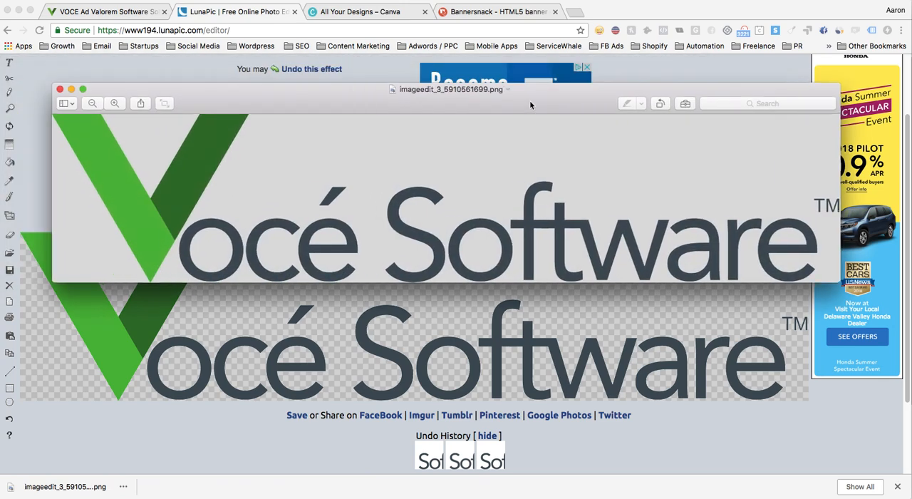
{"action": "left_click", "coordinate": [459, 89]}
{"action": "type", "text": "voce"}
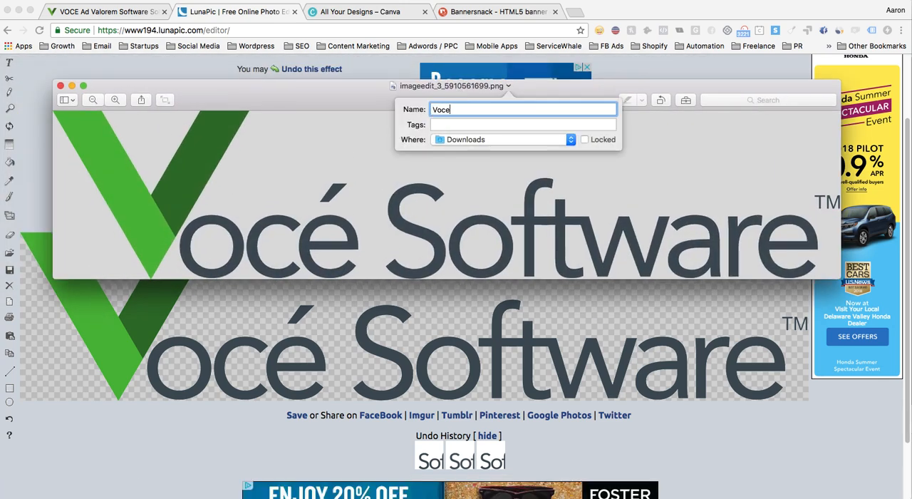
{"action": "type", "text": " logo no bg"}
{"action": "left_click", "coordinate": [507, 140]}
{"action": "left_click", "coordinate": [503, 254]}
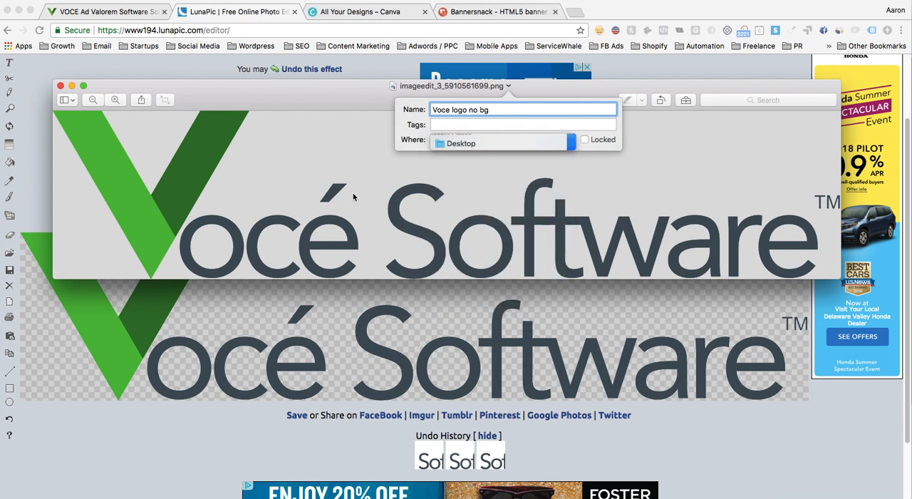
{"action": "key", "text": "Return"}
{"action": "left_click", "coordinate": [198, 173]}
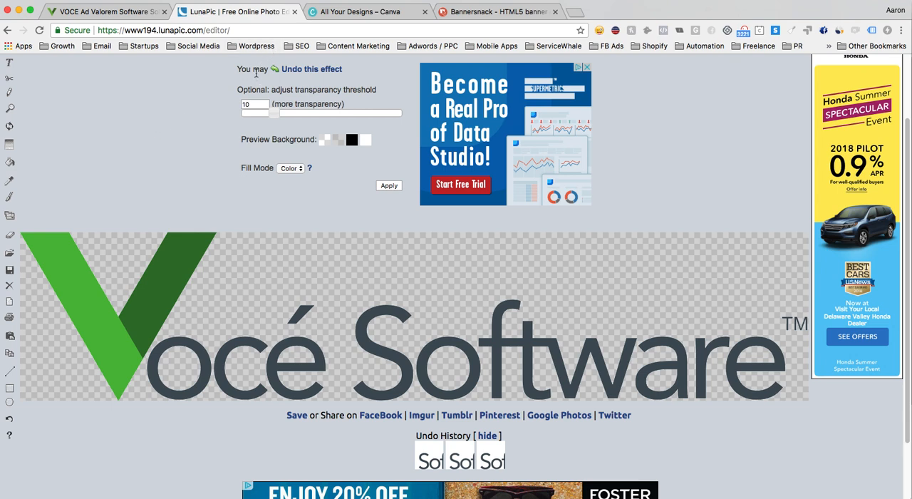
- Switch to Canva and create a new design with custom dimensions of 250 × 250 px
{"action": "left_click", "coordinate": [361, 19]}
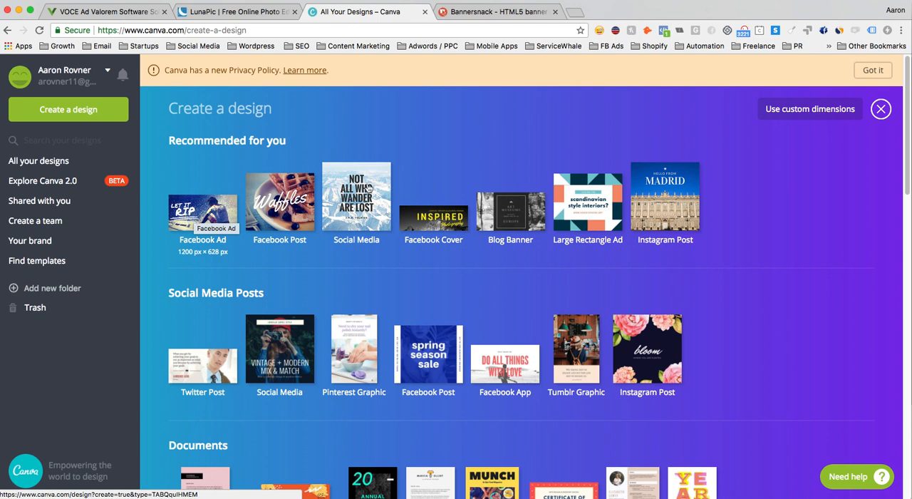
{"action": "left_click", "coordinate": [812, 109]}
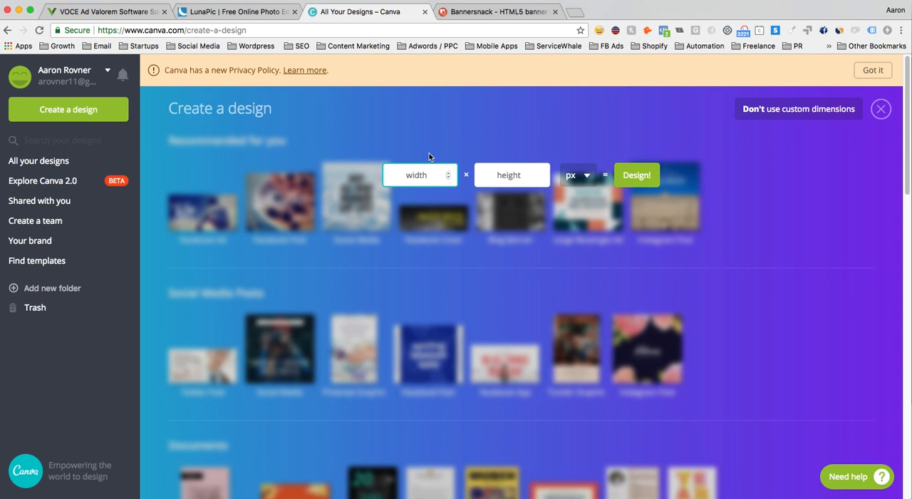
{"action": "type", "text": "250"}
{"action": "key", "text": "Tab"}
{"action": "type", "text": "250"}
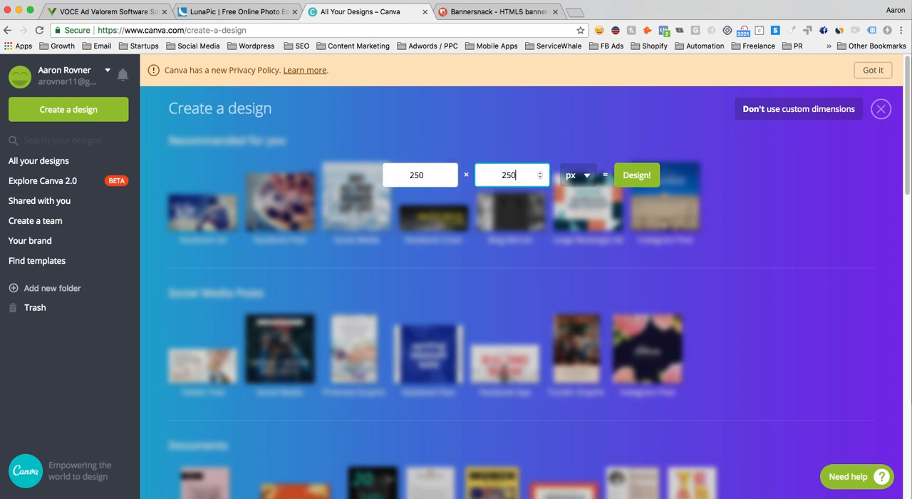
{"action": "left_click", "coordinate": [637, 175]}
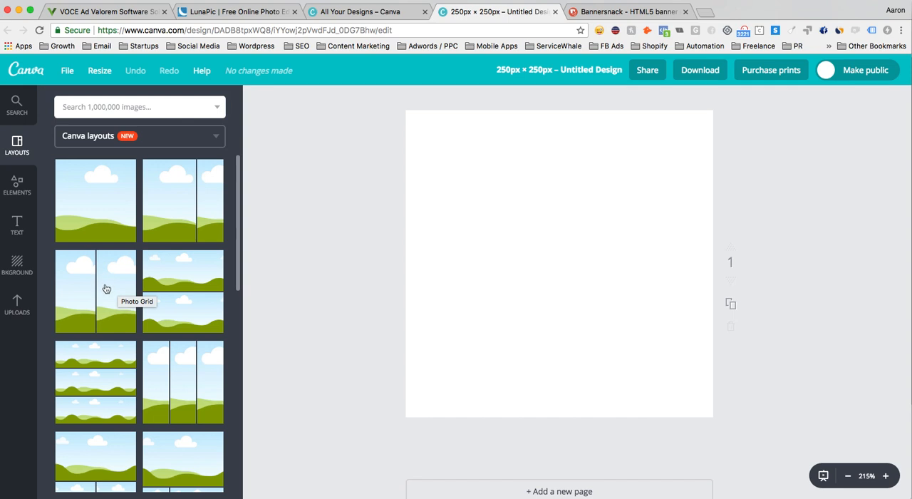
- Search the image library for "clock" and restrict the results to illustrations
{"action": "left_click", "coordinate": [175, 105]}
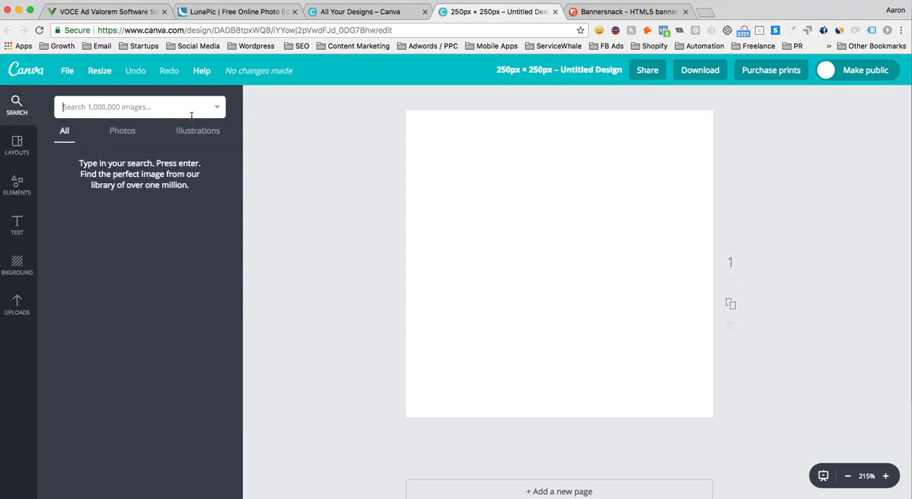
{"action": "type", "text": "clock"}
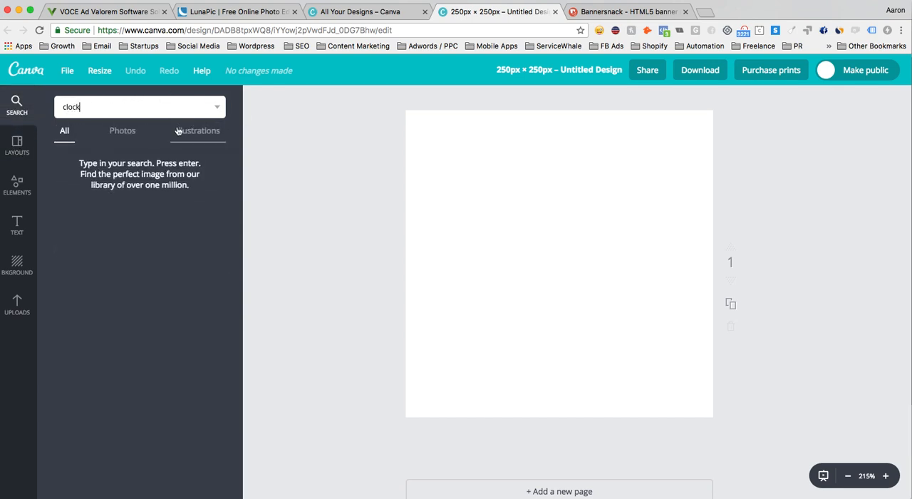
{"action": "key", "text": "Return"}
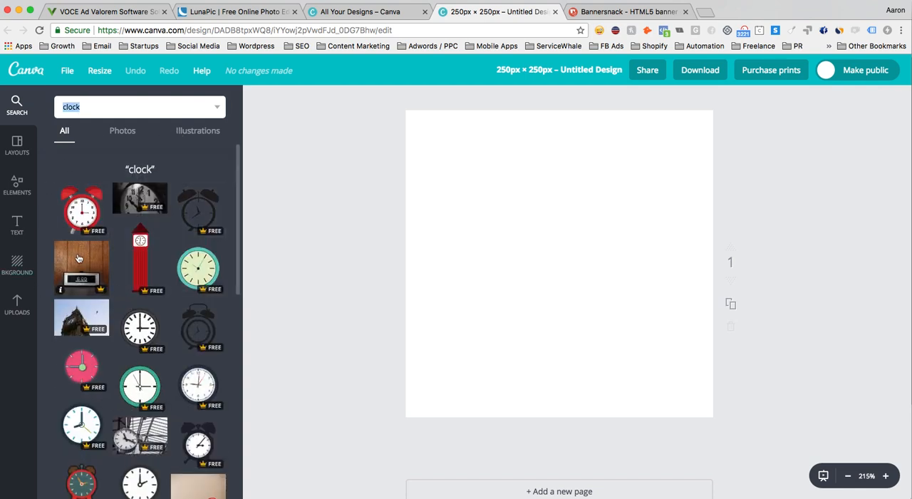
{"action": "left_click", "coordinate": [201, 133]}
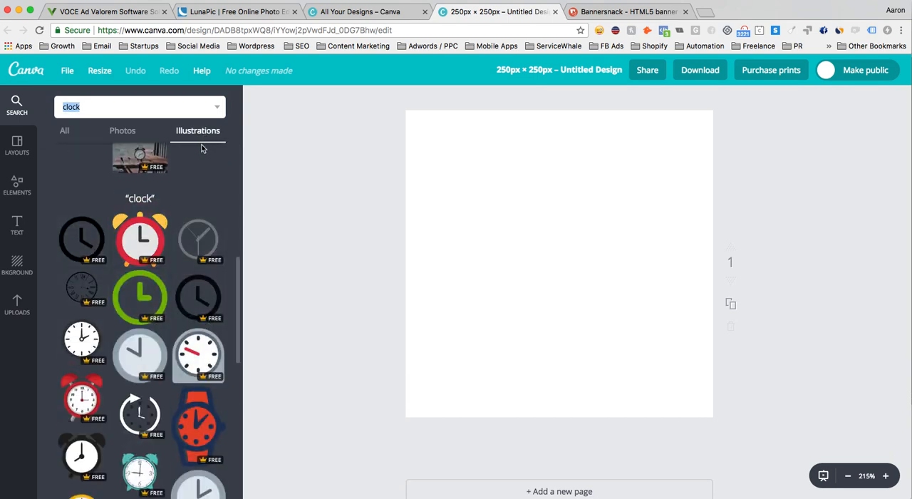
- Add the round clock illustration with the dark navy rim, teal hour marks and green second hand, centred on the canvas
{"action": "scroll", "coordinate": [189, 236], "scroll_direction": "down", "scroll_amount": 1}
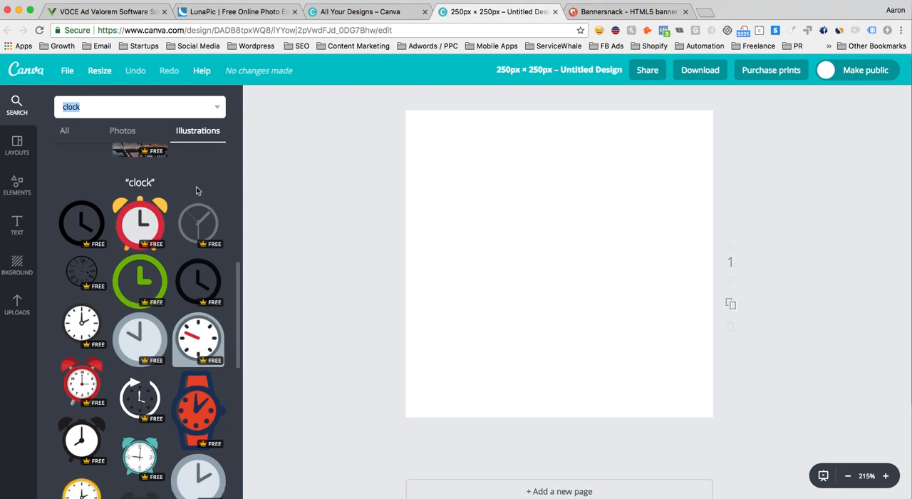
{"action": "scroll", "coordinate": [197, 191], "scroll_direction": "down", "scroll_amount": 10}
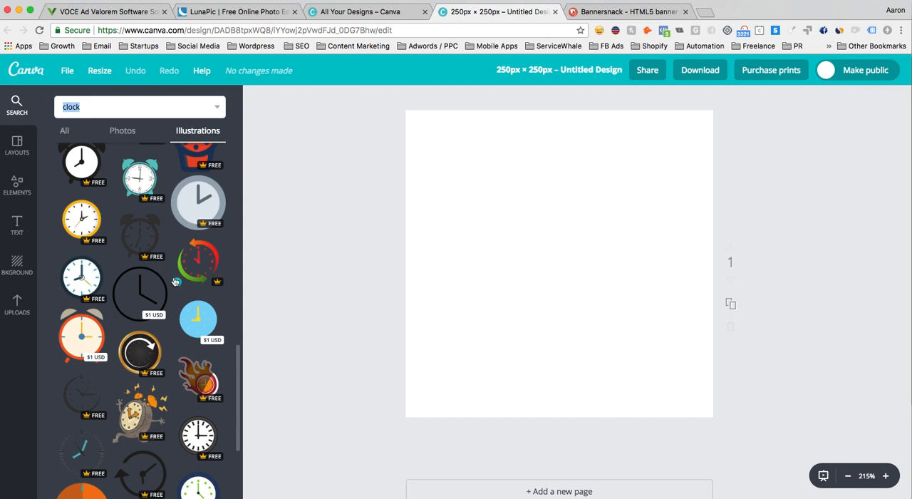
{"action": "scroll", "coordinate": [178, 283], "scroll_direction": "down", "scroll_amount": 4}
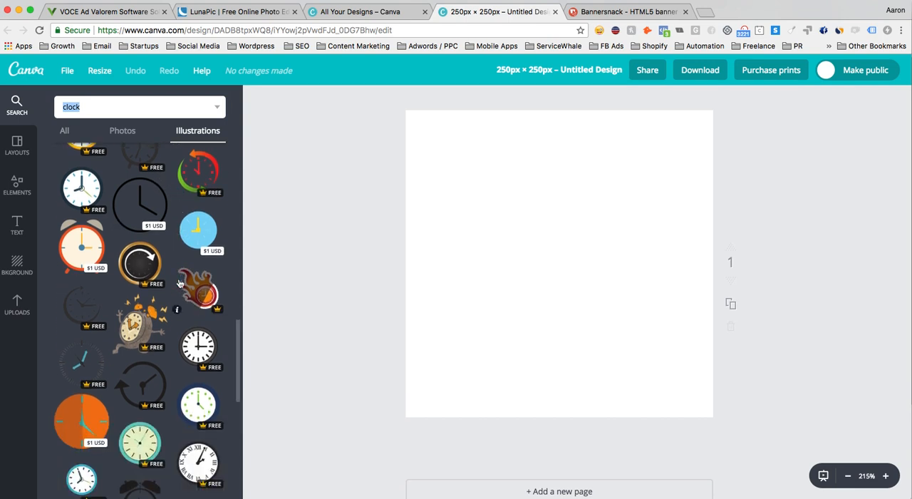
{"action": "scroll", "coordinate": [180, 282], "scroll_direction": "up", "scroll_amount": 2}
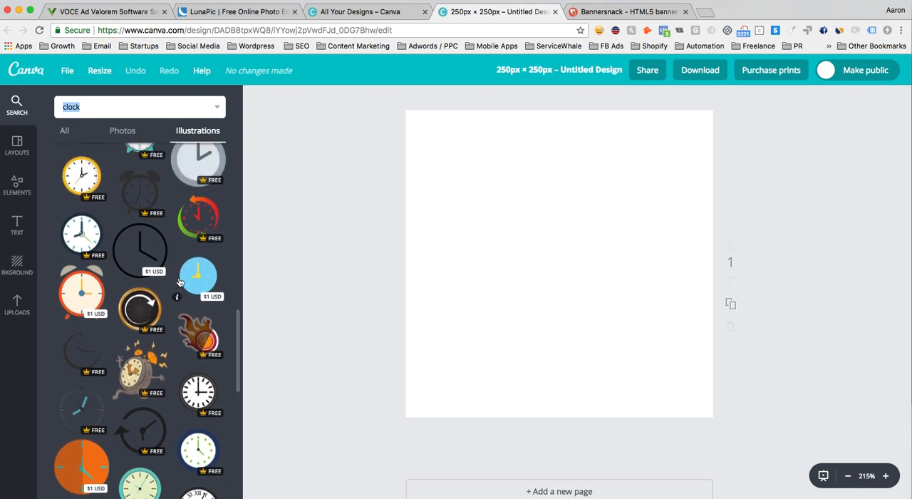
{"action": "scroll", "coordinate": [180, 283], "scroll_direction": "up", "scroll_amount": 2}
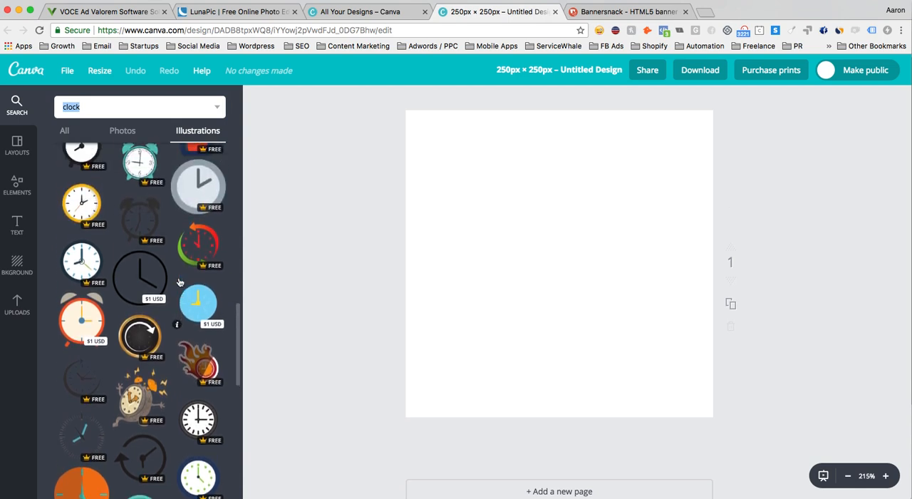
{"action": "scroll", "coordinate": [179, 283], "scroll_direction": "up", "scroll_amount": 1}
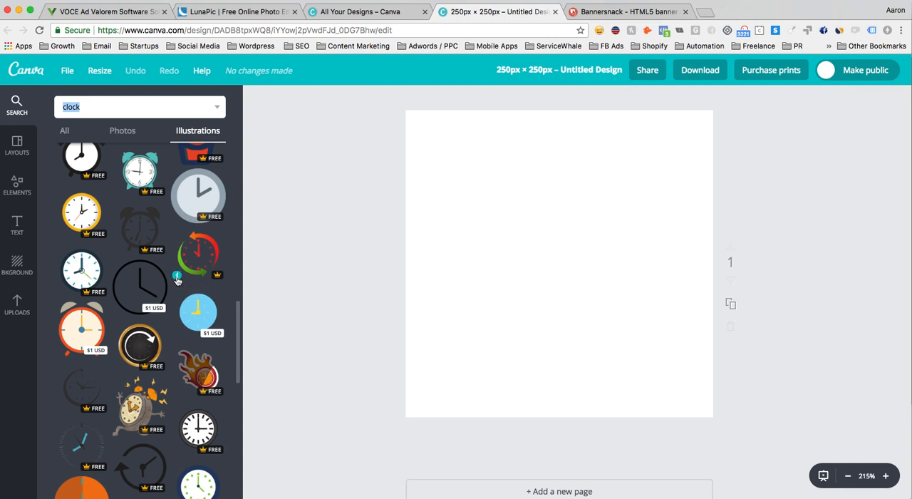
{"action": "left_click", "coordinate": [81, 272]}
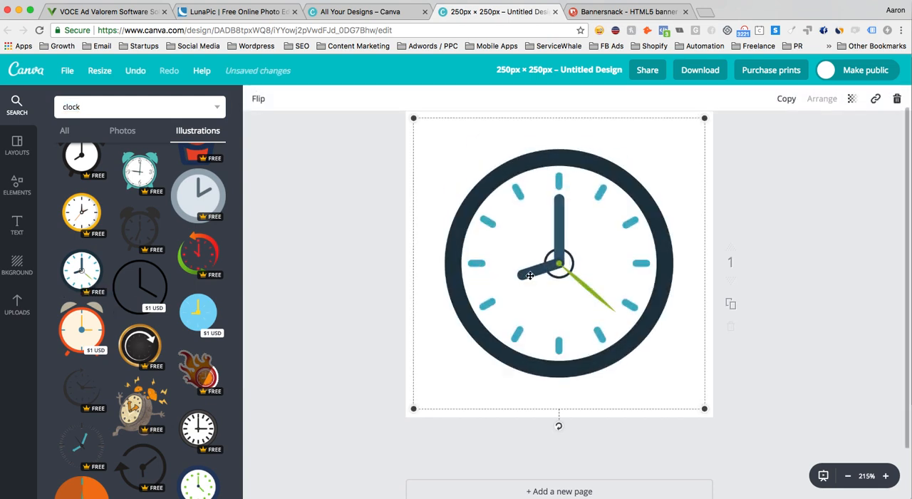
{"action": "left_click_drag", "start_coordinate": [548, 274], "coordinate": [545, 271]}
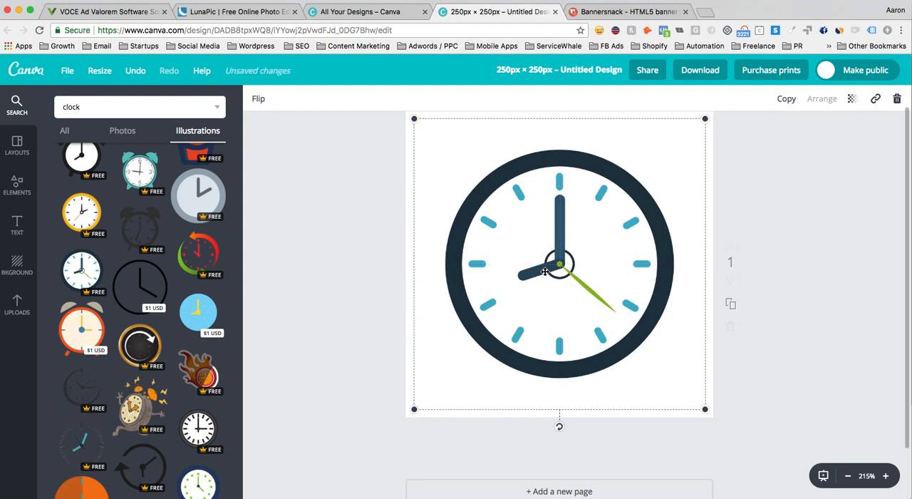
{"action": "left_click", "coordinate": [814, 292]}
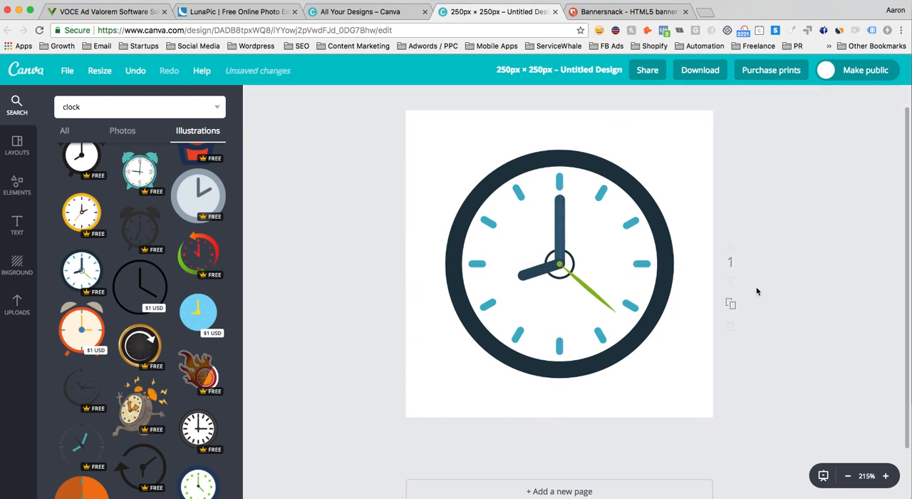
- Download the clock design as a PNG with a transparent background and open the downloaded file in Preview
{"action": "left_click", "coordinate": [692, 71]}
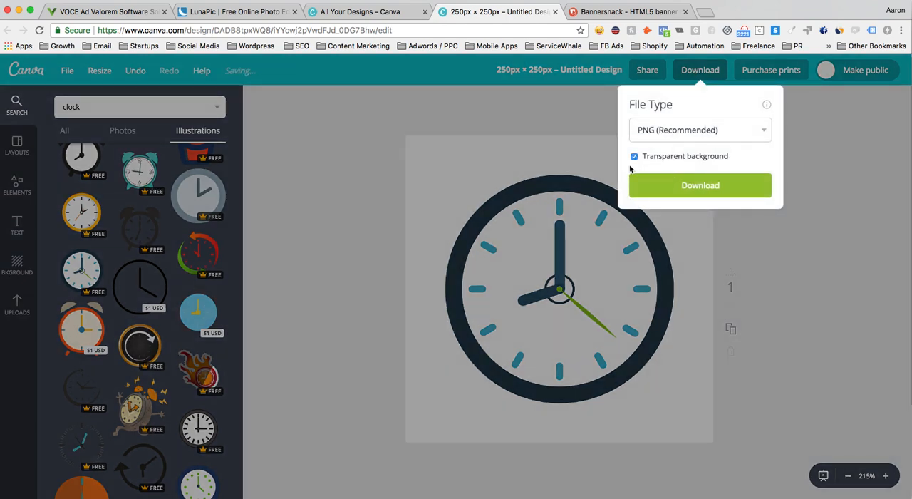
{"action": "left_click", "coordinate": [699, 186]}
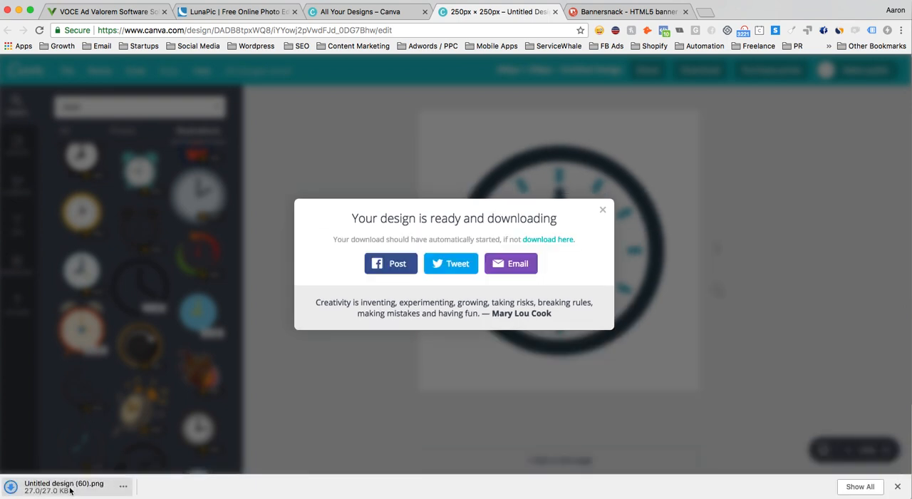
{"action": "left_click", "coordinate": [70, 490]}
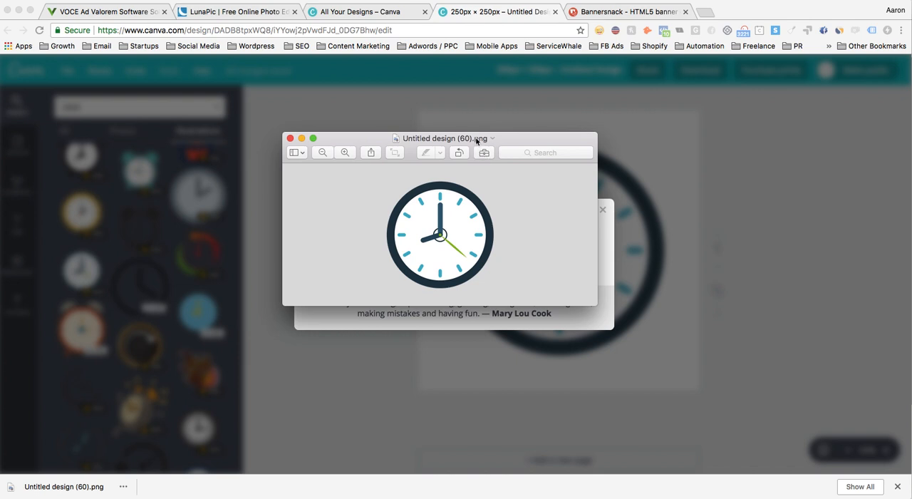
- Rename the downloaded clock image as clock and move it to the Desktop
{"action": "left_click", "coordinate": [477, 139]}
{"action": "type", "text": "clock"}
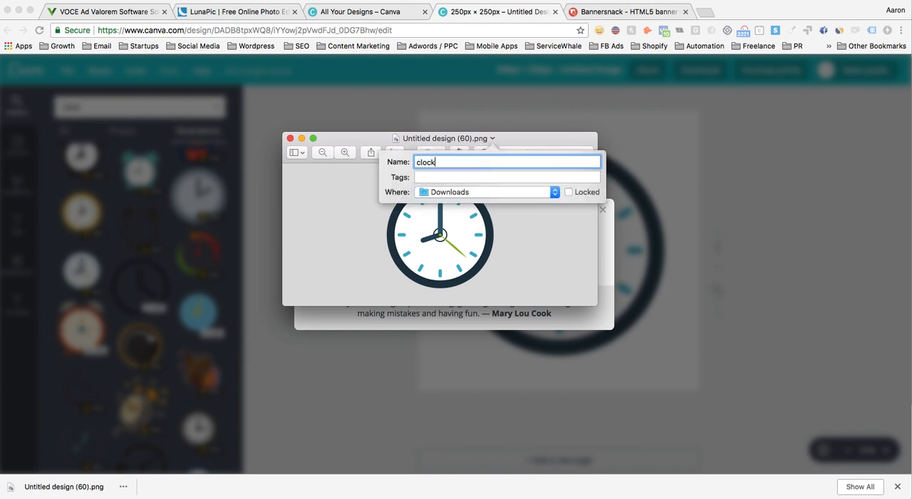
{"action": "left_click", "coordinate": [488, 191]}
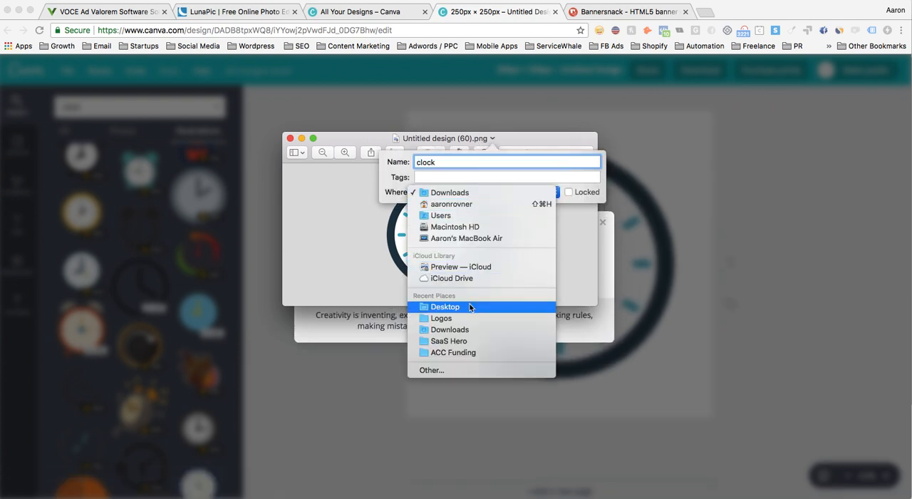
{"action": "left_click", "coordinate": [470, 306]}
{"action": "left_click", "coordinate": [374, 244]}
{"action": "left_click", "coordinate": [475, 221]}
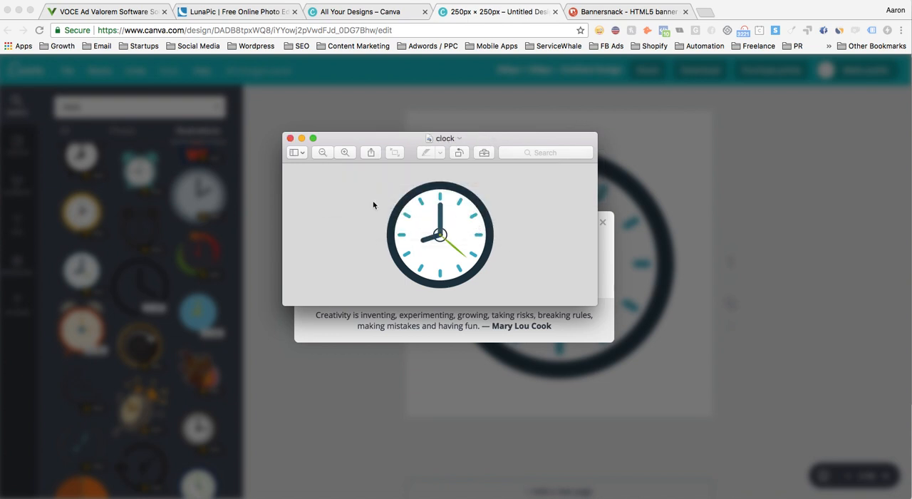
- Return to the Canva design, dismiss the download message and search the illustrations for "money"
{"action": "key", "text": "super+Tab"}
{"action": "left_click", "coordinate": [602, 221]}
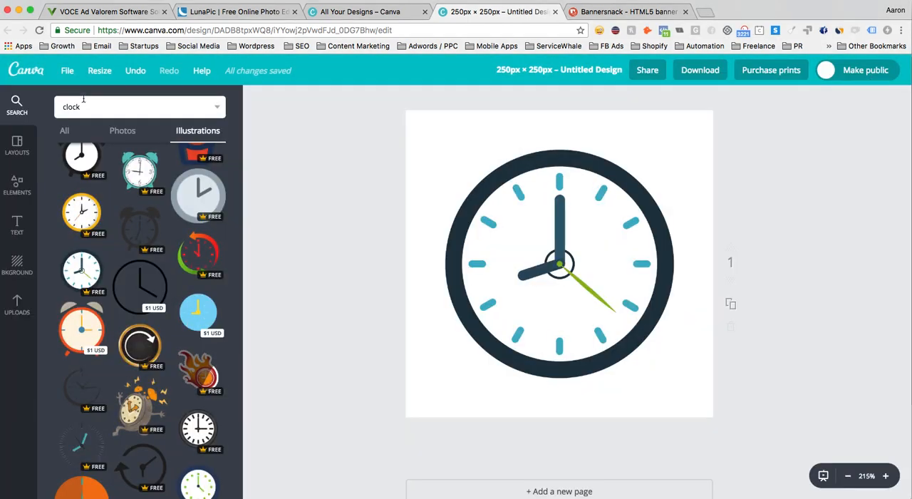
{"action": "left_click_drag", "start_coordinate": [93, 105], "coordinate": [48, 98]}
{"action": "type", "text": "mone"}
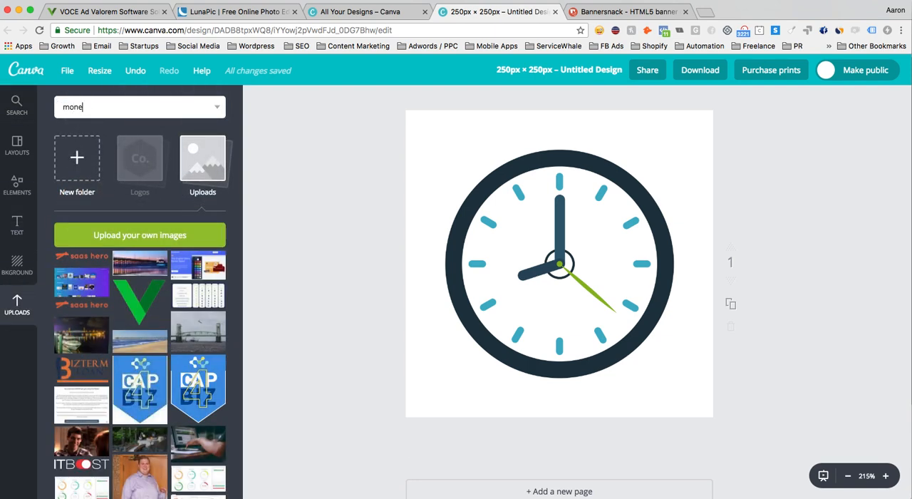
{"action": "type", "text": "y"}
{"action": "key", "text": "Return"}
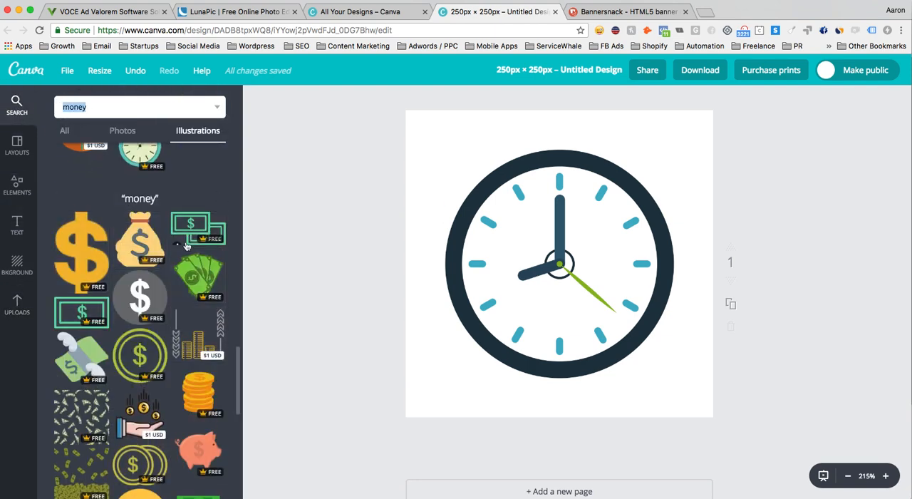
- Delete the clock from the canvas and add the green dollar bill illustration in its place
{"action": "scroll", "coordinate": [186, 245], "scroll_direction": "down", "scroll_amount": 5}
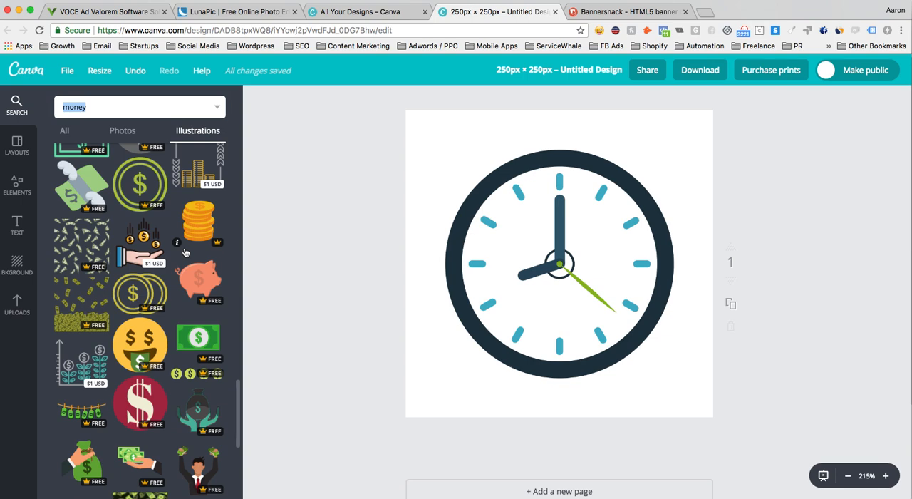
{"action": "scroll", "coordinate": [184, 256], "scroll_direction": "down", "scroll_amount": 3}
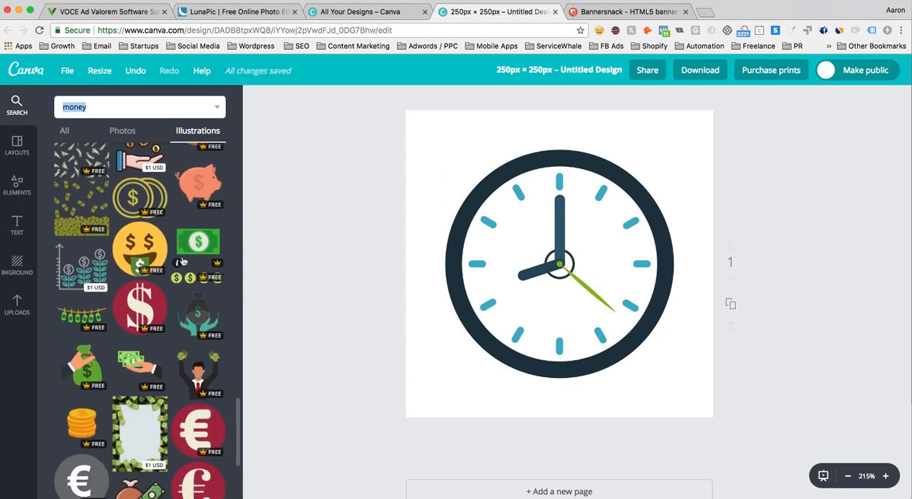
{"action": "scroll", "coordinate": [183, 261], "scroll_direction": "down", "scroll_amount": 8}
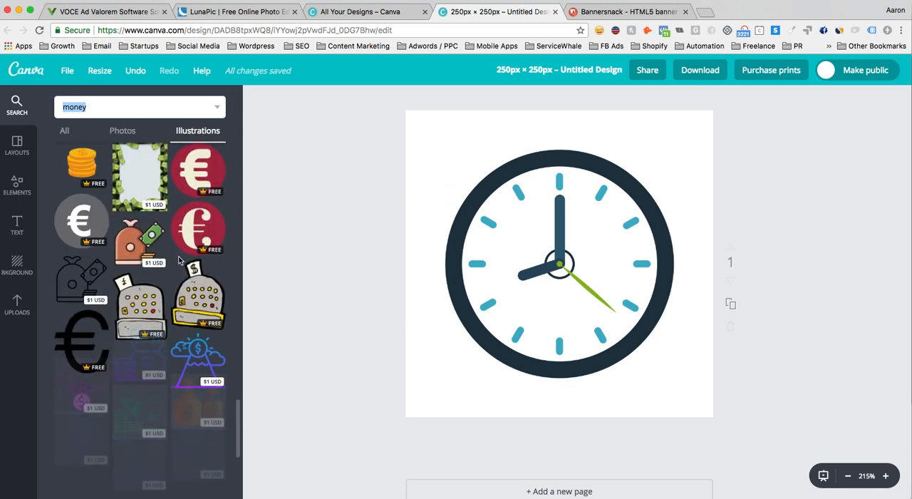
{"action": "scroll", "coordinate": [180, 260], "scroll_direction": "down", "scroll_amount": 4}
{"action": "scroll", "coordinate": [176, 262], "scroll_direction": "down", "scroll_amount": 5}
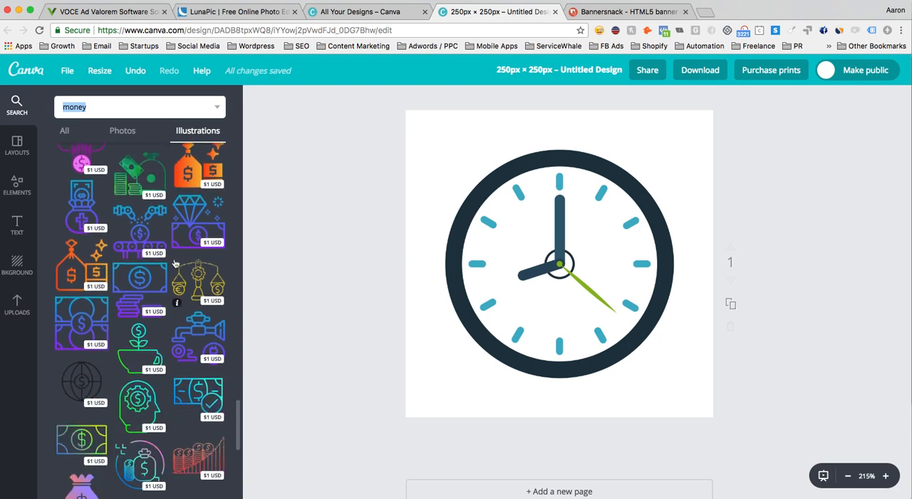
{"action": "scroll", "coordinate": [176, 263], "scroll_direction": "up", "scroll_amount": 10}
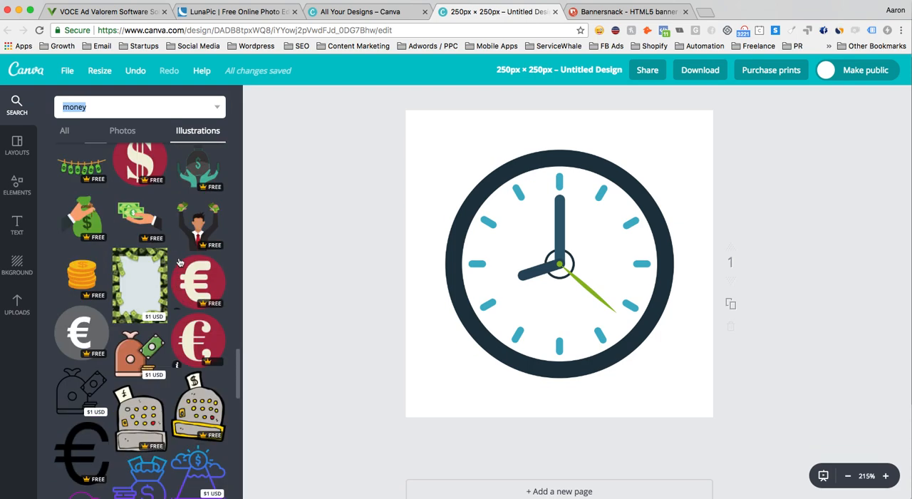
{"action": "scroll", "coordinate": [180, 262], "scroll_direction": "up", "scroll_amount": 5}
{"action": "left_click", "coordinate": [552, 260]}
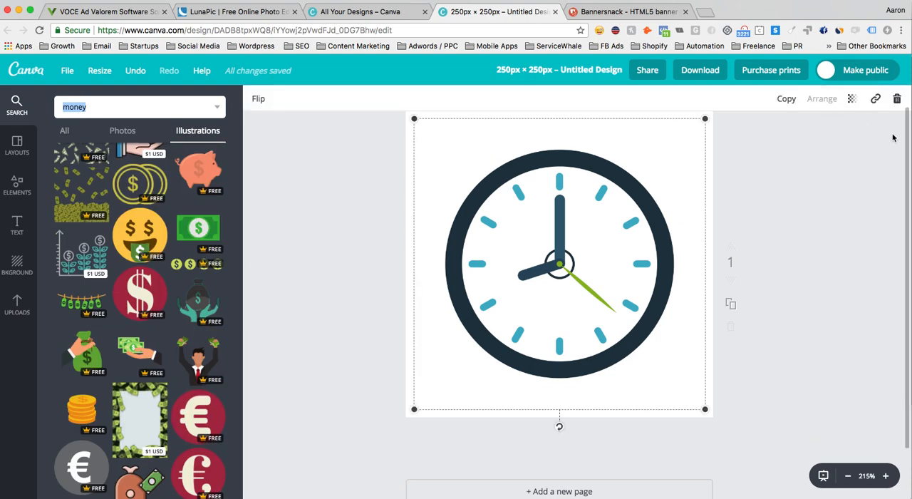
{"action": "left_click", "coordinate": [897, 98]}
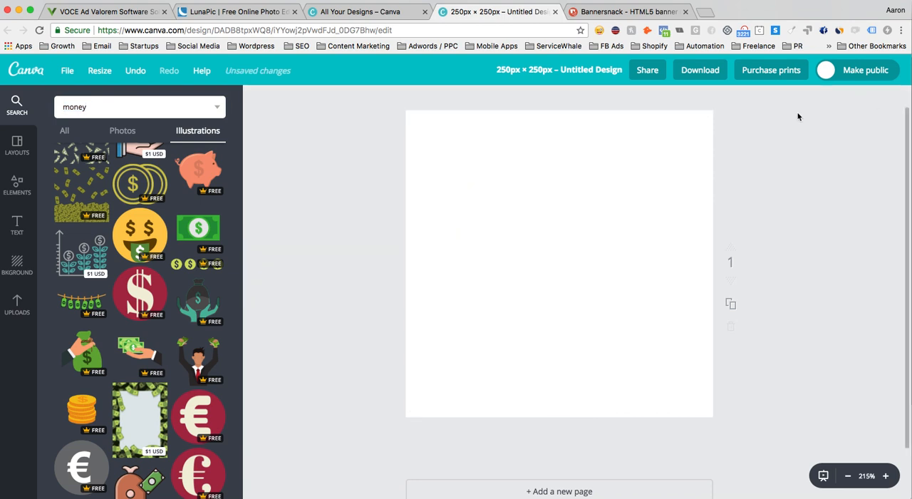
{"action": "left_click", "coordinate": [193, 232]}
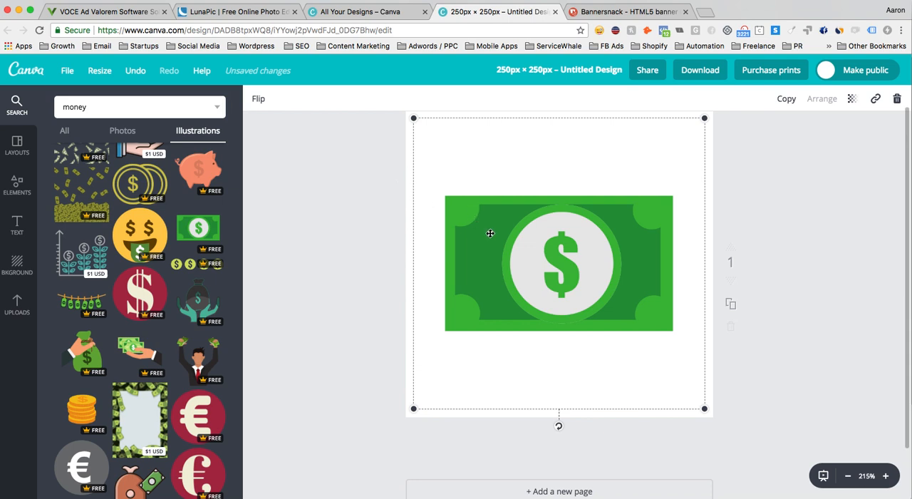
{"action": "scroll", "coordinate": [491, 233], "scroll_direction": "down", "scroll_amount": 1}
{"action": "scroll", "coordinate": [490, 233], "scroll_direction": "up", "scroll_amount": 1}
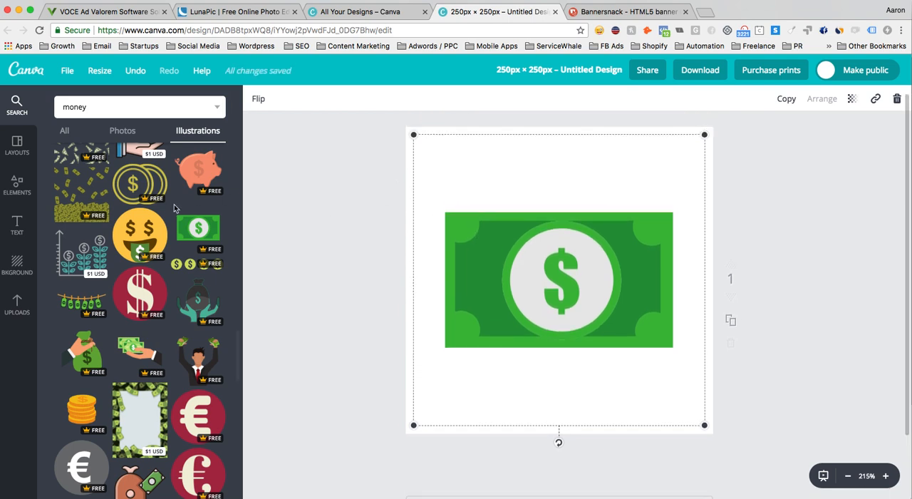
- Try recolouring the yellow face of an added money-mouth emoji green and remove the emoji from the design
{"action": "left_click", "coordinate": [143, 231]}
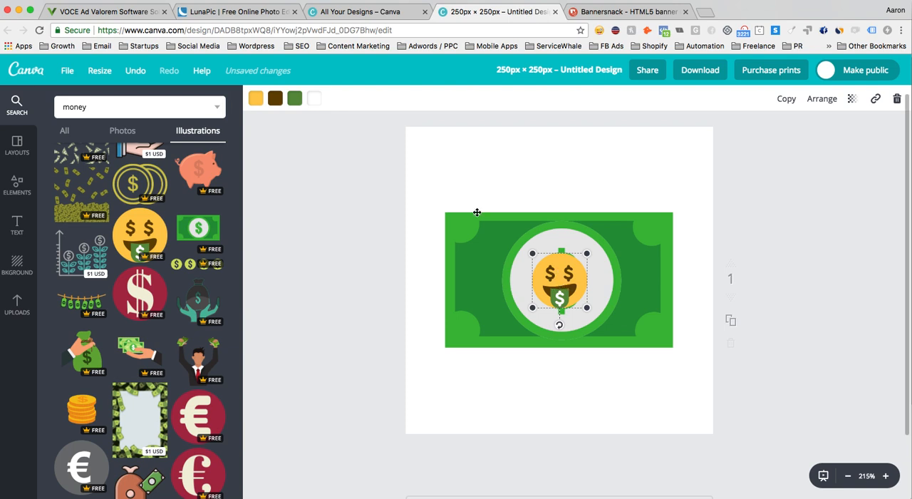
{"action": "left_click", "coordinate": [257, 100]}
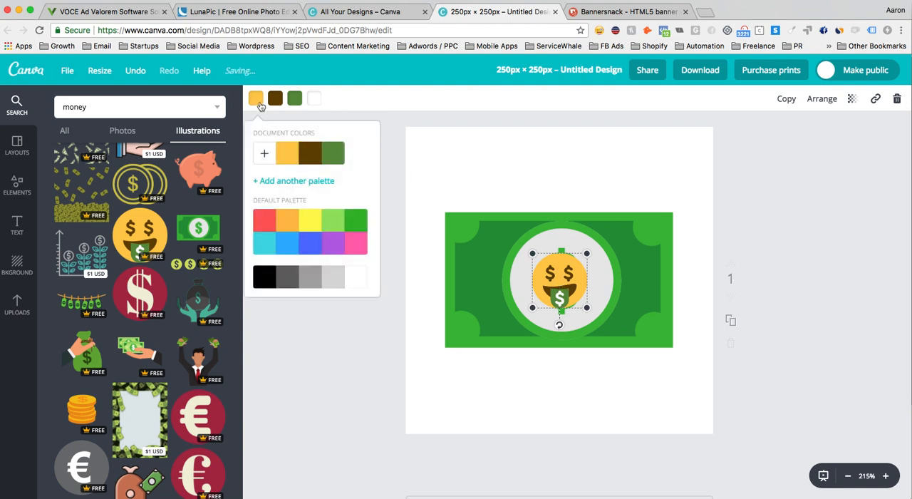
{"action": "left_click", "coordinate": [314, 159]}
{"action": "left_click", "coordinate": [311, 160]}
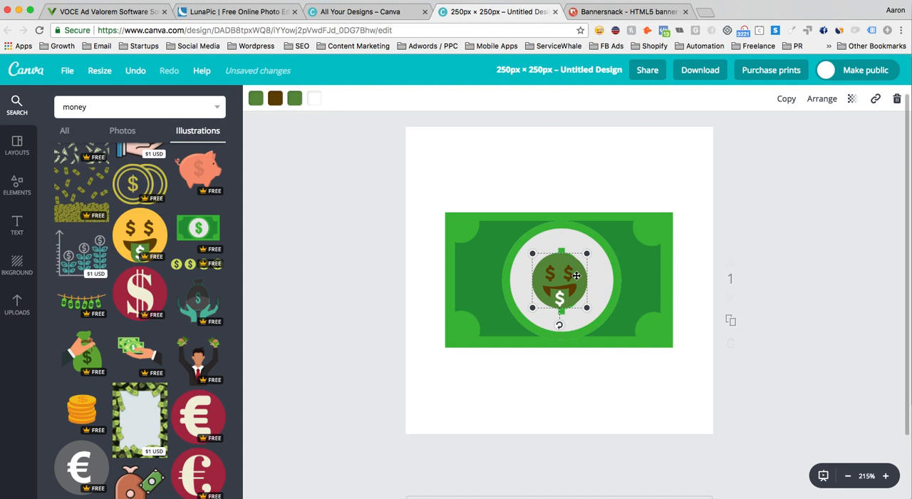
{"action": "left_click", "coordinate": [897, 99]}
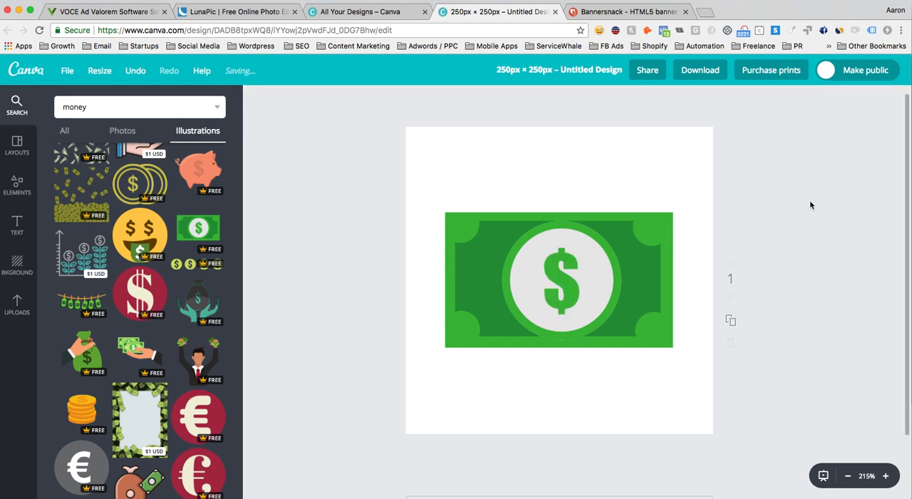
- Nudge the dollar bill on the canvas and download the design as a PNG with a transparent background
{"action": "left_click_drag", "start_coordinate": [579, 255], "coordinate": [593, 262]}
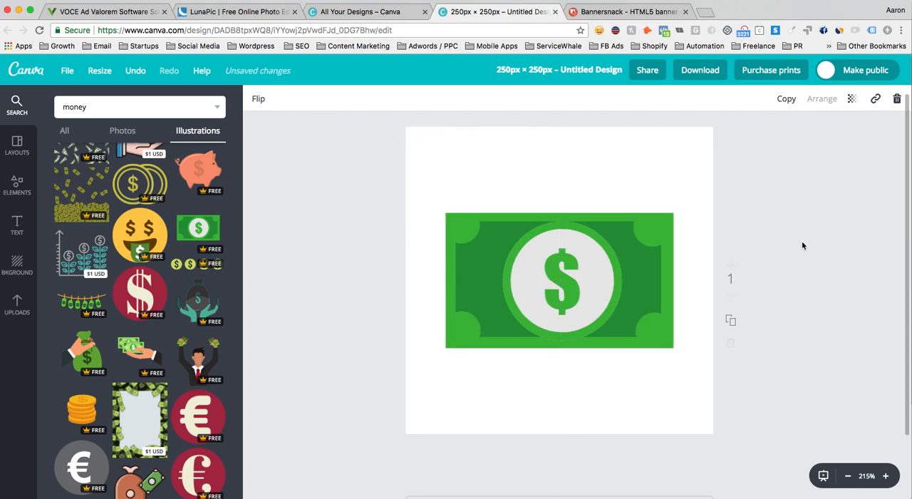
{"action": "left_click", "coordinate": [696, 77]}
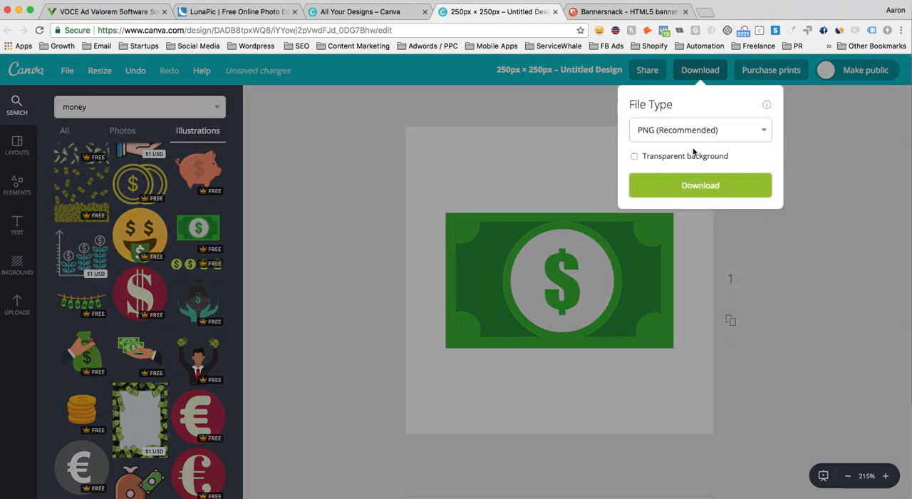
{"action": "left_click", "coordinate": [686, 155]}
{"action": "left_click", "coordinate": [701, 185]}
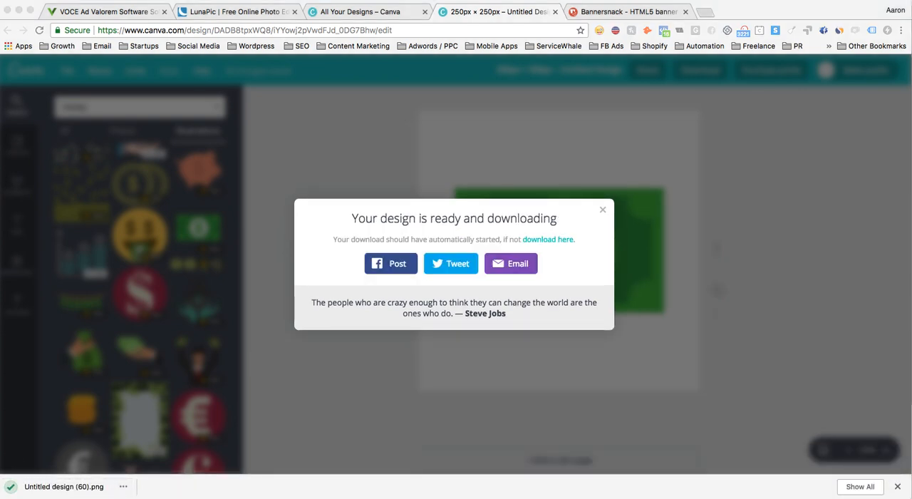
- Rename the downloaded dollar bill image as money, move it to the Desktop and dismiss Canva's download message
{"action": "left_click", "coordinate": [64, 486]}
{"action": "left_click_drag", "start_coordinate": [432, 212], "coordinate": [418, 176]}
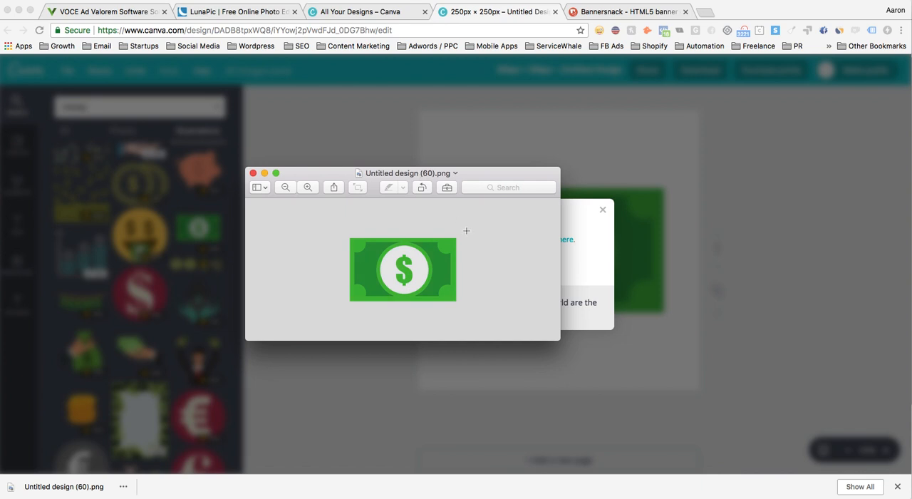
{"action": "left_click", "coordinate": [450, 173]}
{"action": "type", "text": "money"}
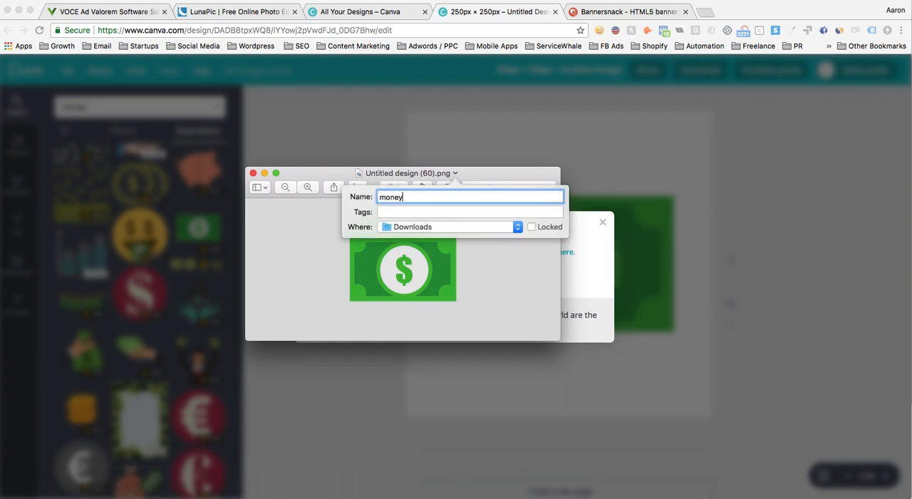
{"action": "left_click", "coordinate": [464, 226]}
{"action": "left_click", "coordinate": [436, 343]}
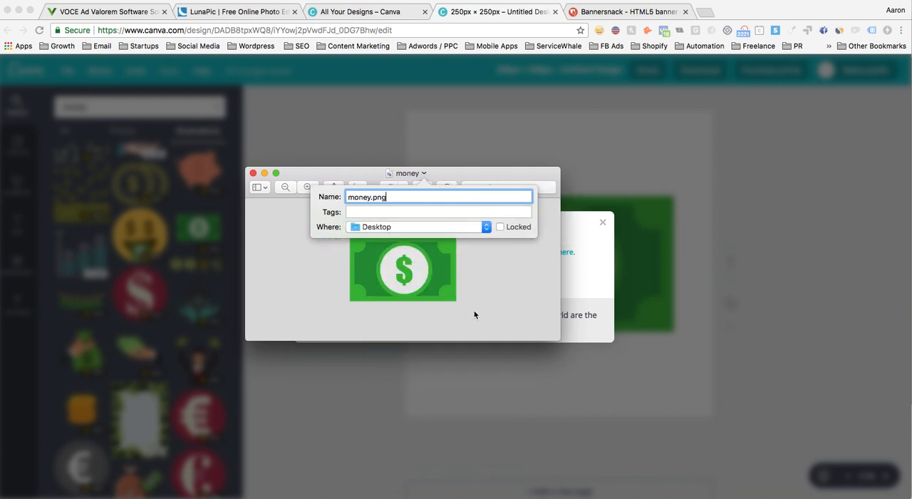
{"action": "left_click", "coordinate": [487, 314]}
{"action": "key", "text": "super+q"}
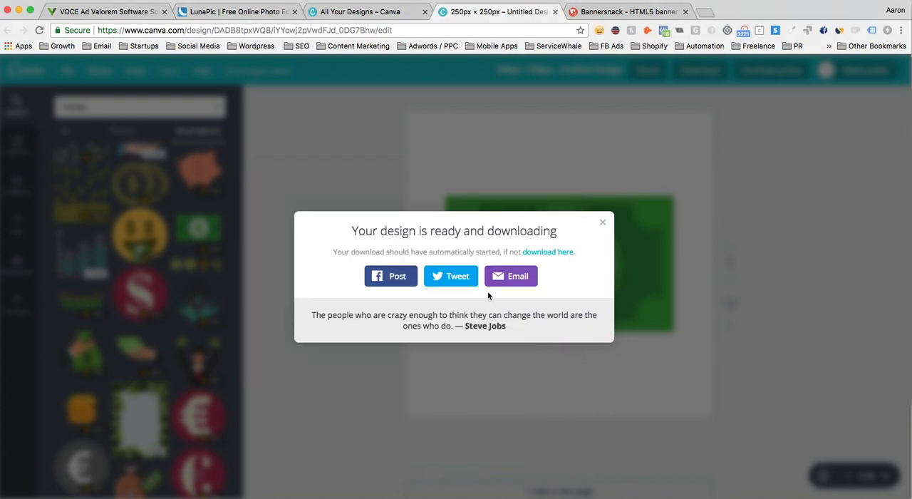
{"action": "left_click", "coordinate": [602, 224]}
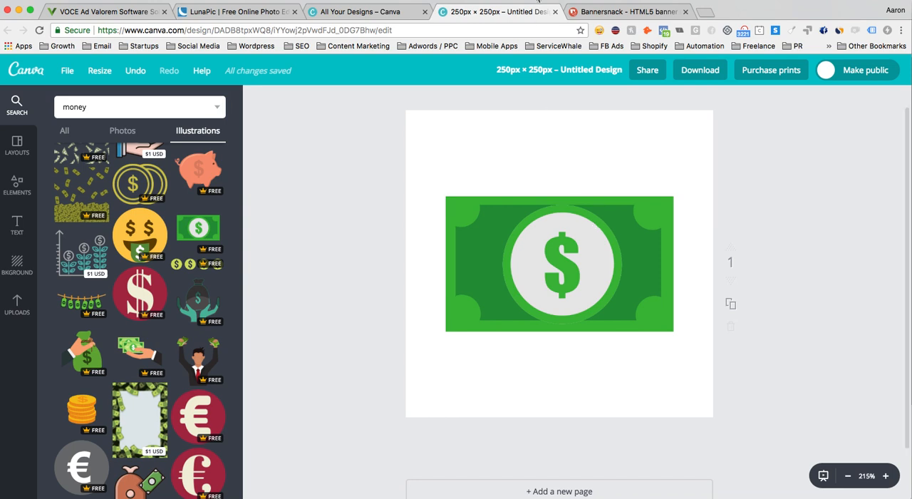
- Switch to Bannersnack and create a new single banner in the 1200 x 628 Facebook Ad size
{"action": "left_click", "coordinate": [590, 13]}
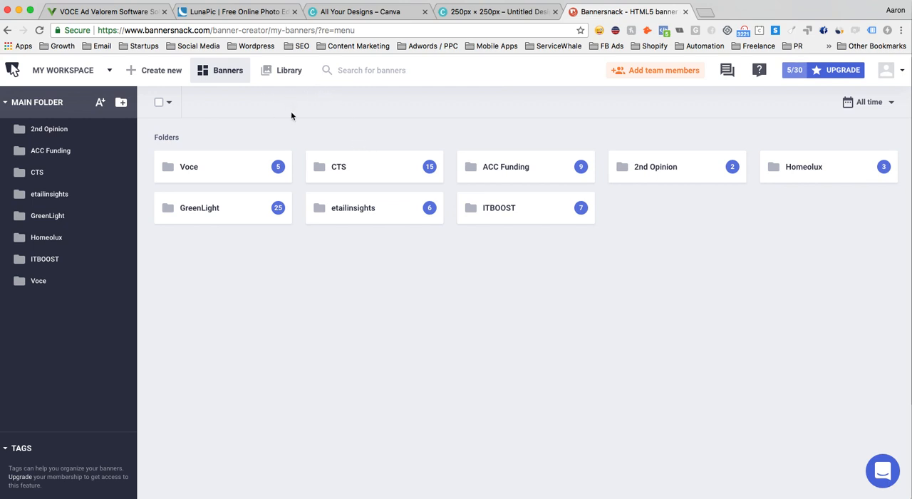
{"action": "left_click", "coordinate": [164, 74]}
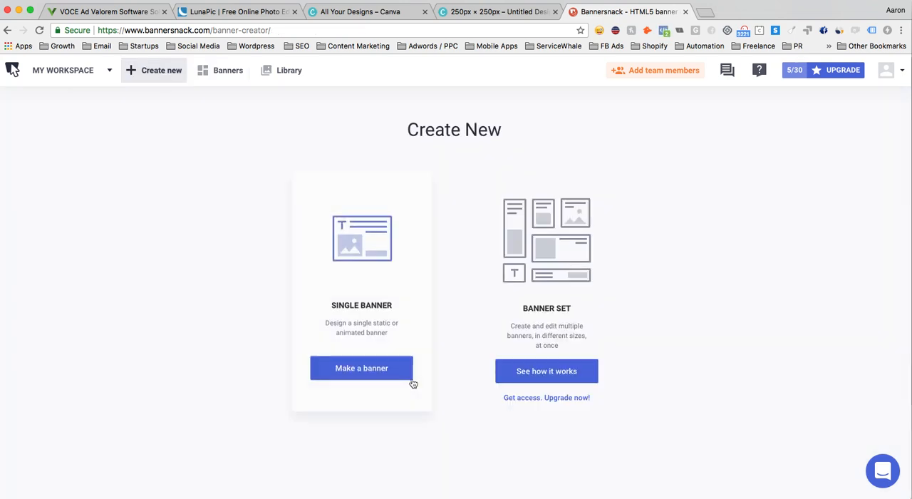
{"action": "left_click", "coordinate": [372, 367]}
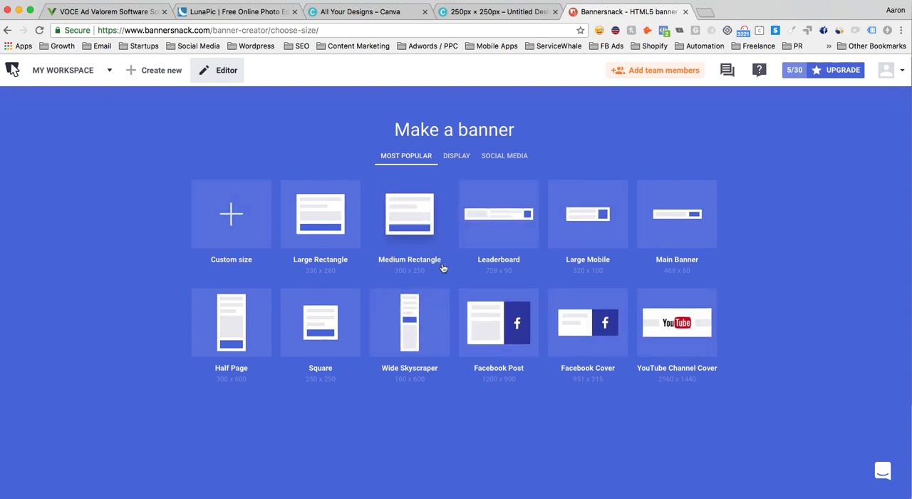
{"action": "left_click", "coordinate": [501, 157]}
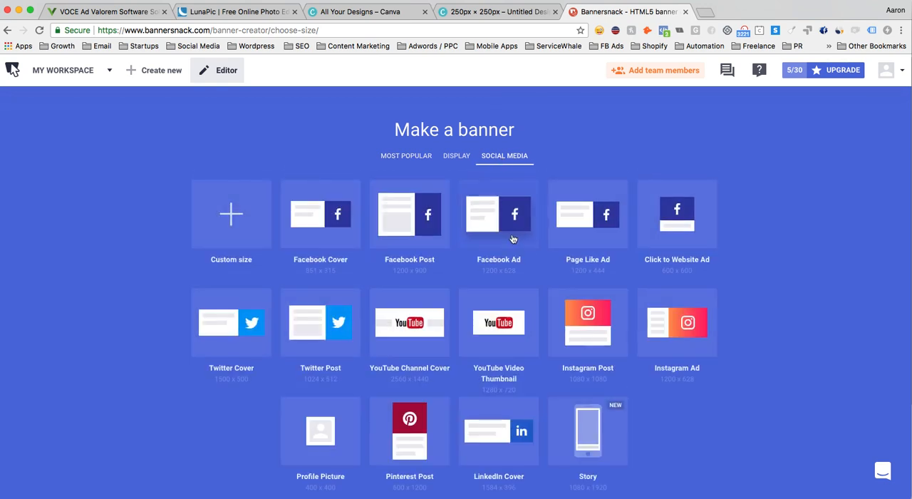
{"action": "left_click", "coordinate": [513, 231]}
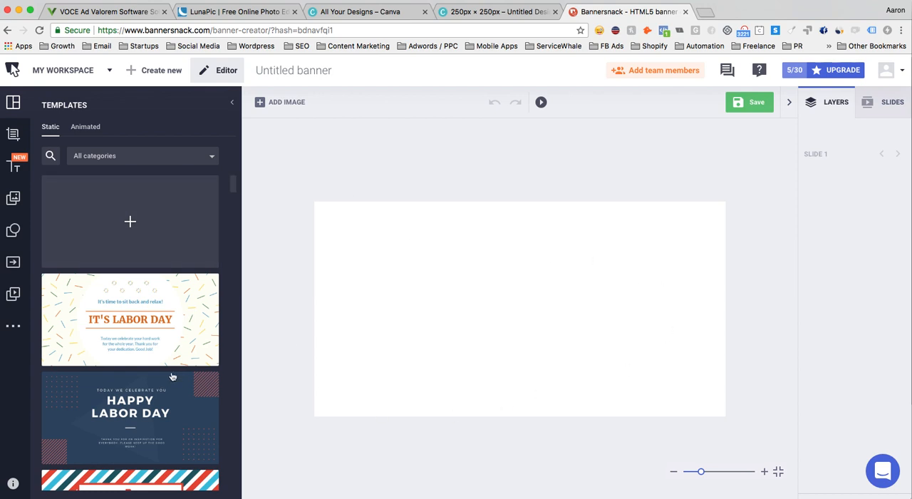
- Filter the static templates to the Ecommerce category and look through the designs
{"action": "scroll", "coordinate": [172, 376], "scroll_direction": "down", "scroll_amount": 5}
{"action": "left_click", "coordinate": [190, 160]}
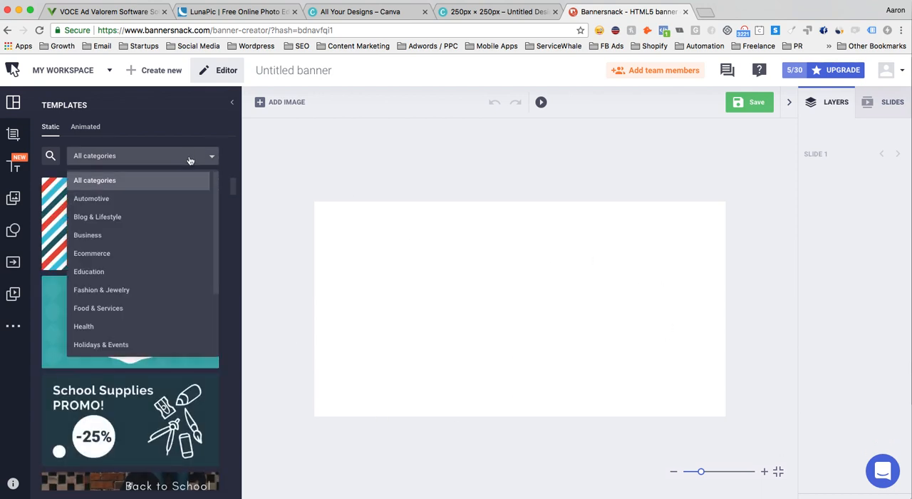
{"action": "left_click", "coordinate": [173, 254]}
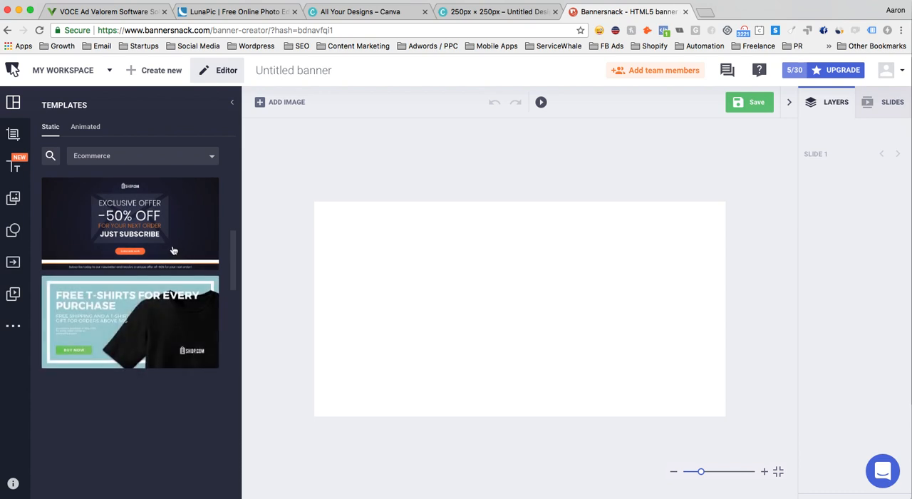
{"action": "scroll", "coordinate": [175, 257], "scroll_direction": "down", "scroll_amount": 3}
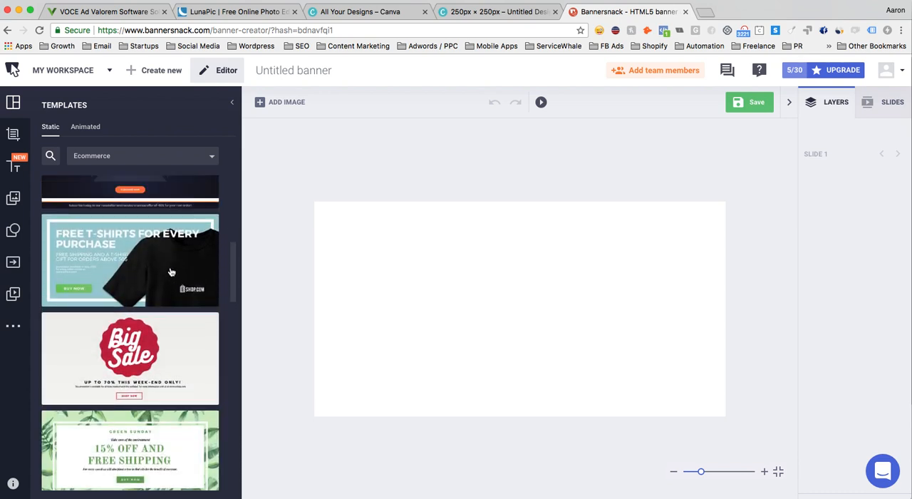
{"action": "scroll", "coordinate": [171, 271], "scroll_direction": "down", "scroll_amount": 10}
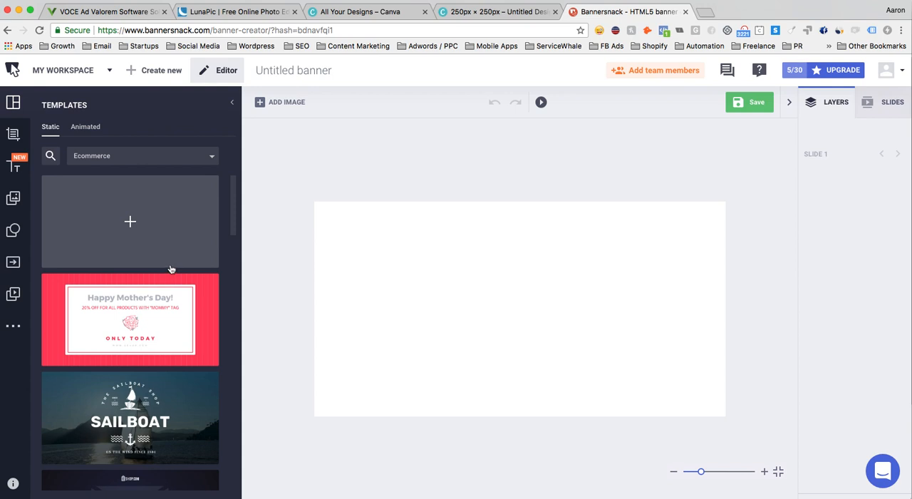
- Try blue and dark navy gradients as the banner background and settle on the radial cream-to-light-cyan gradient
{"action": "left_click", "coordinate": [13, 135]}
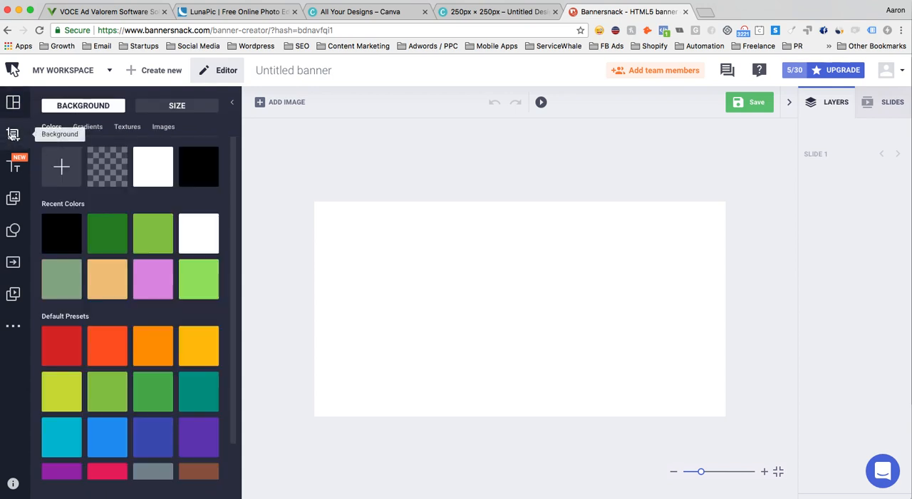
{"action": "left_click", "coordinate": [88, 127]}
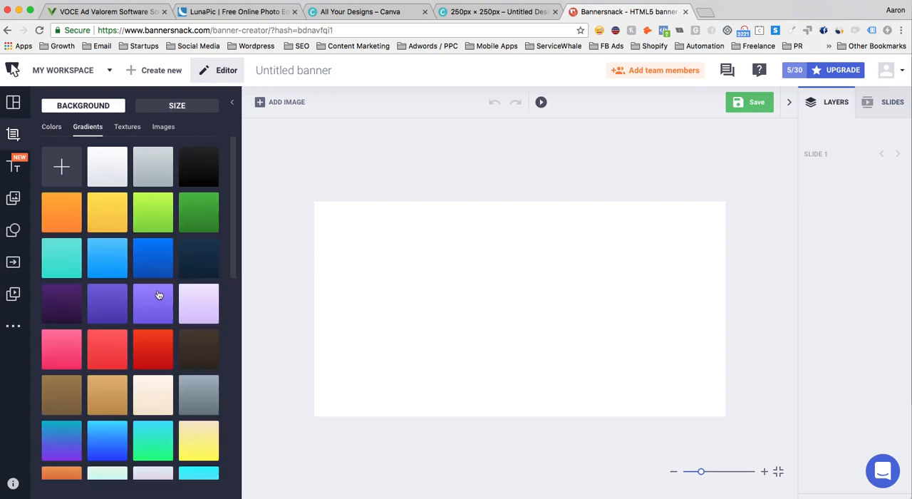
{"action": "left_click", "coordinate": [137, 266]}
{"action": "left_click", "coordinate": [116, 266]}
{"action": "scroll", "coordinate": [155, 263], "scroll_direction": "down", "scroll_amount": 3}
{"action": "scroll", "coordinate": [155, 260], "scroll_direction": "down", "scroll_amount": 5}
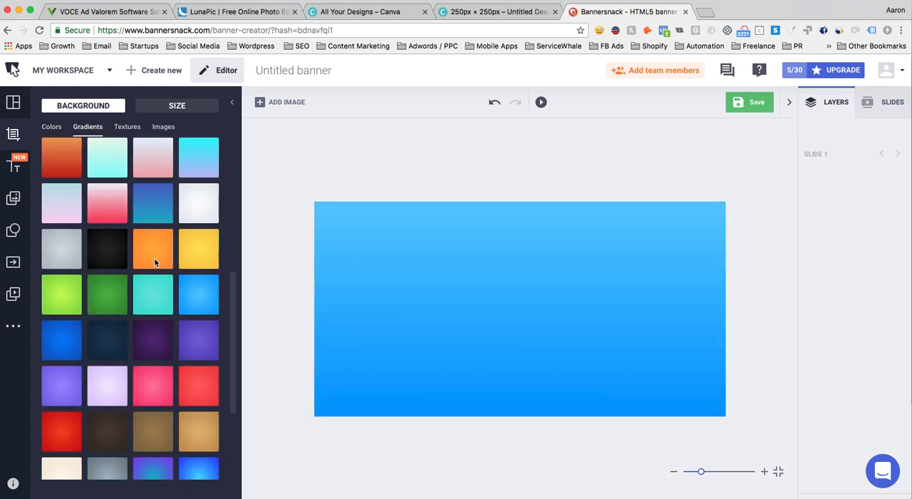
{"action": "left_click", "coordinate": [107, 251]}
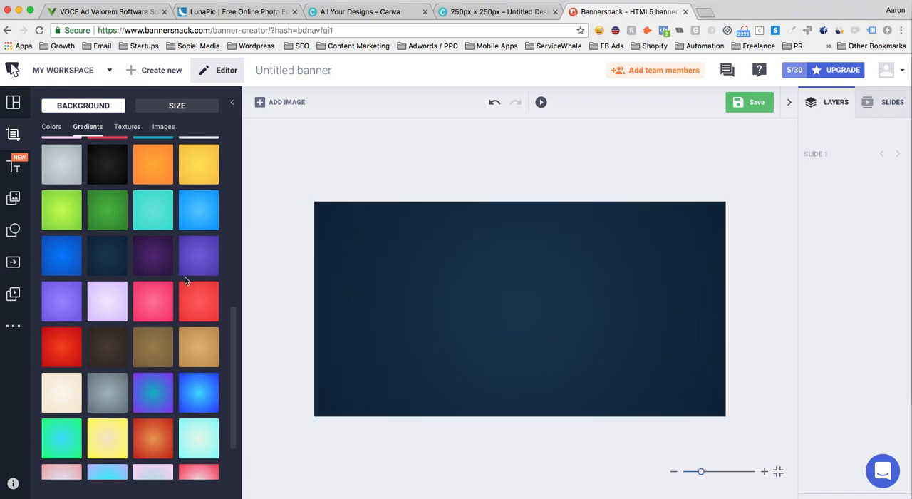
{"action": "scroll", "coordinate": [187, 278], "scroll_direction": "down", "scroll_amount": 3}
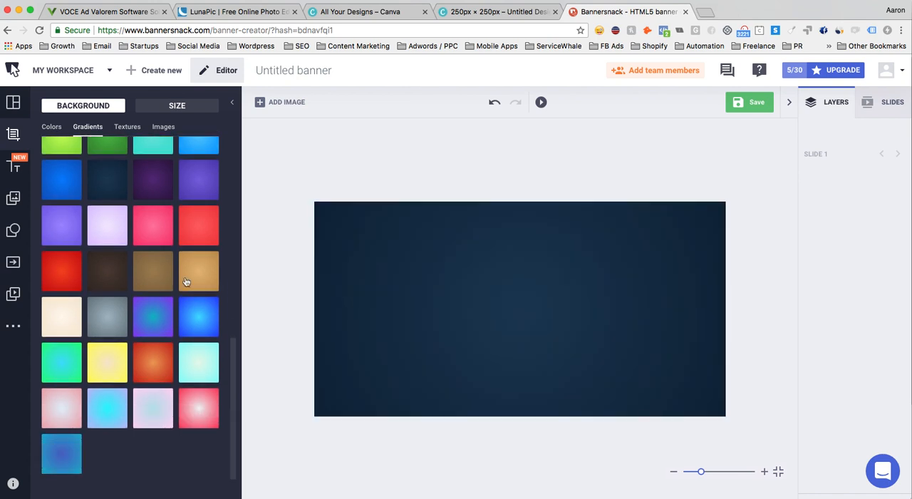
{"action": "left_click", "coordinate": [205, 362]}
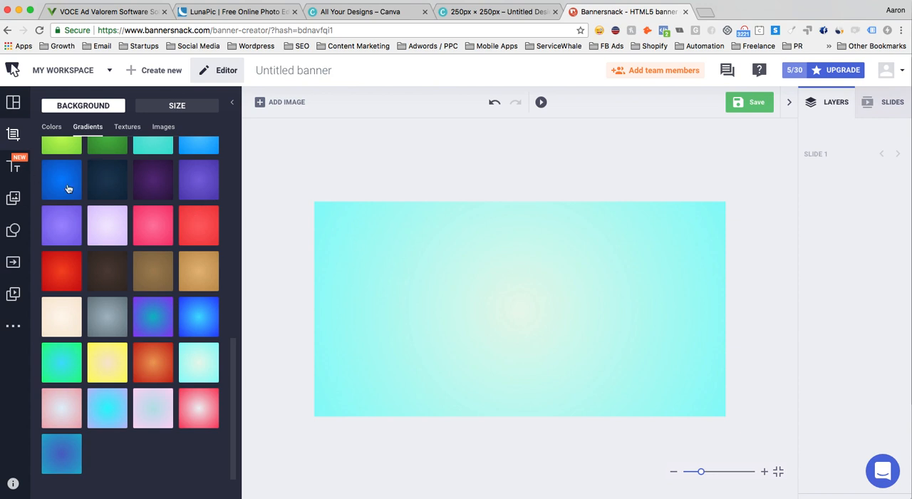
- Upload the transparent Vocé Software logo to the personal images and add it to the banner
{"action": "left_click", "coordinate": [19, 202]}
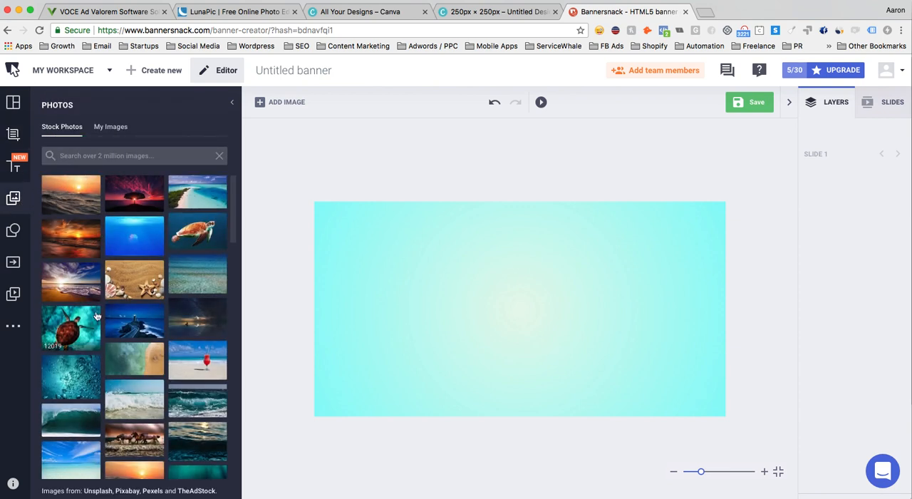
{"action": "scroll", "coordinate": [106, 307], "scroll_direction": "down", "scroll_amount": 10}
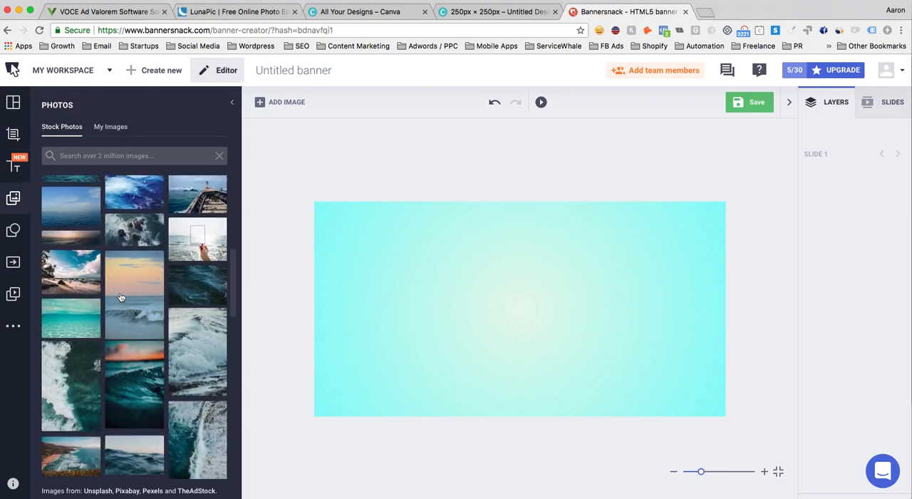
{"action": "scroll", "coordinate": [121, 296], "scroll_direction": "up", "scroll_amount": 10}
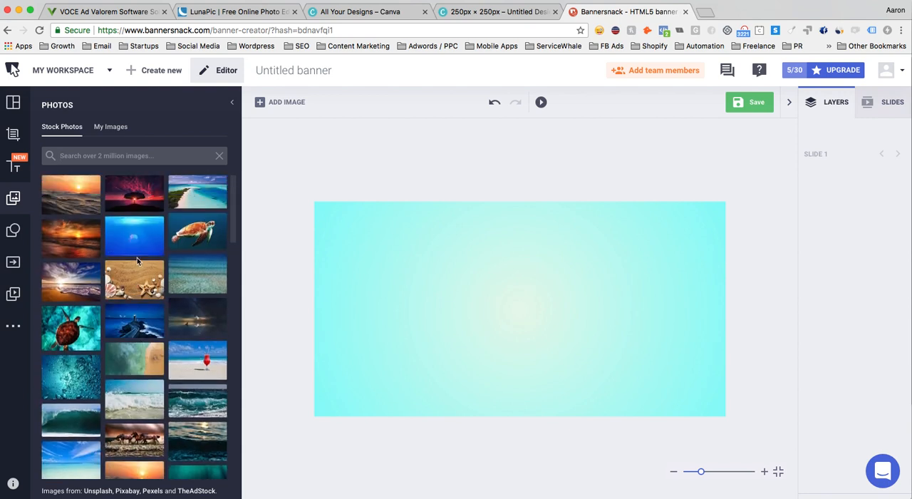
{"action": "left_click", "coordinate": [121, 132]}
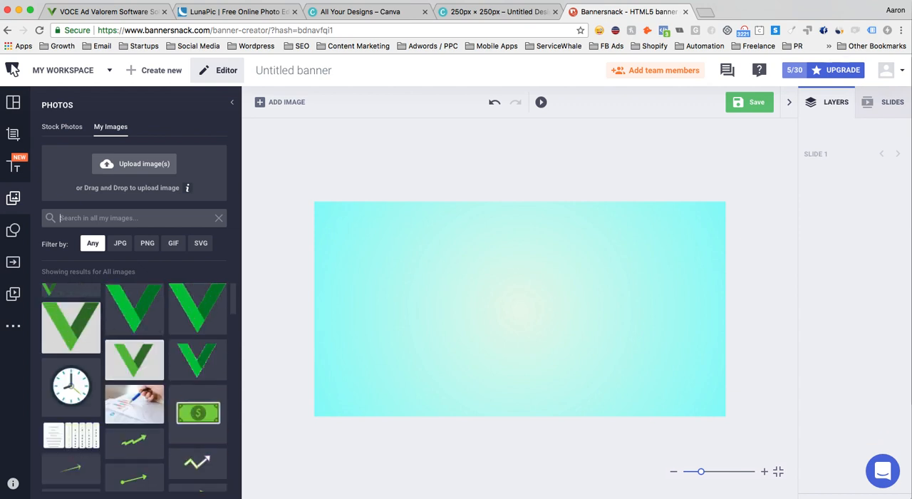
{"action": "key", "text": "super+Tab"}
{"action": "left_click_drag", "start_coordinate": [107, 187], "coordinate": [138, 183]}
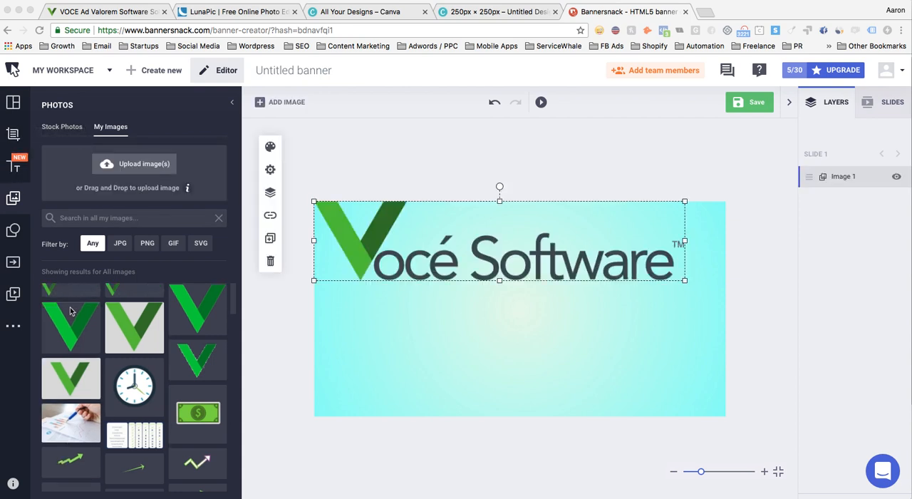
{"action": "left_click", "coordinate": [534, 245]}
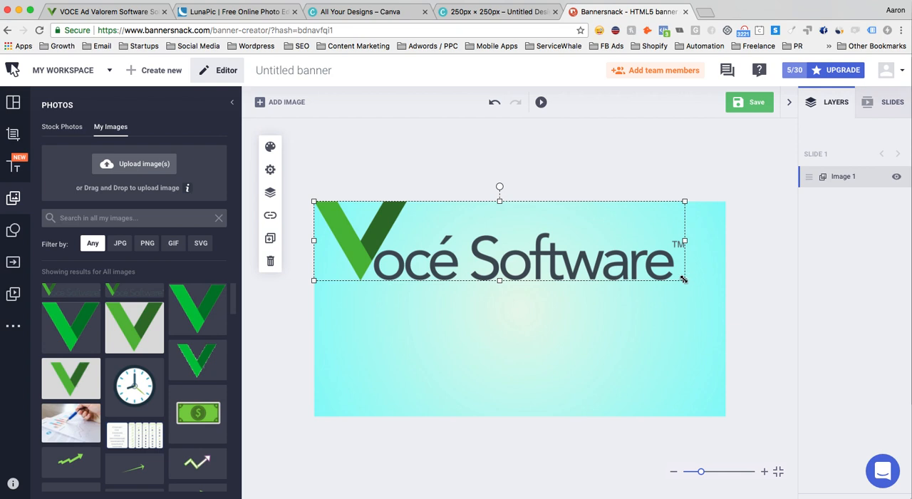
- Shrink the Vocé Software logo and place it near the banner's bottom-right corner with a small margin
{"action": "left_click_drag", "start_coordinate": [683, 279], "coordinate": [451, 230]}
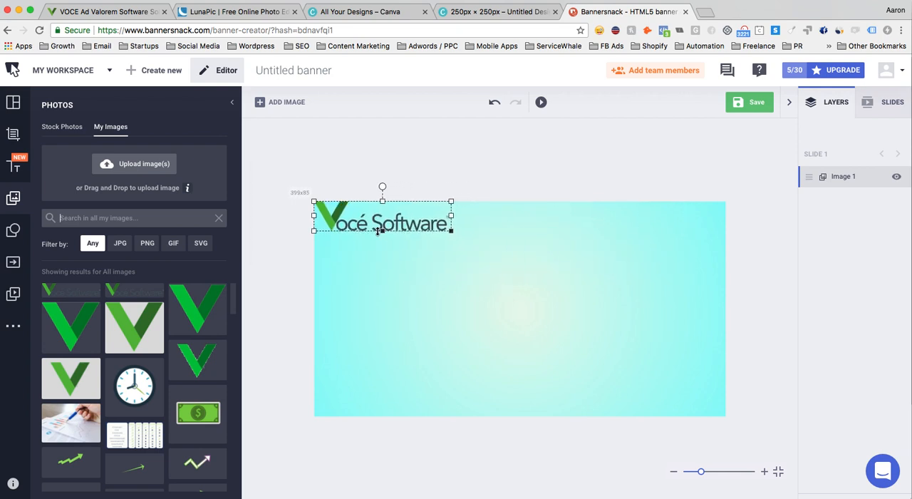
{"action": "left_click_drag", "start_coordinate": [379, 231], "coordinate": [379, 229]}
{"action": "left_click_drag", "start_coordinate": [449, 230], "coordinate": [695, 398]}
{"action": "left_click", "coordinate": [715, 406]}
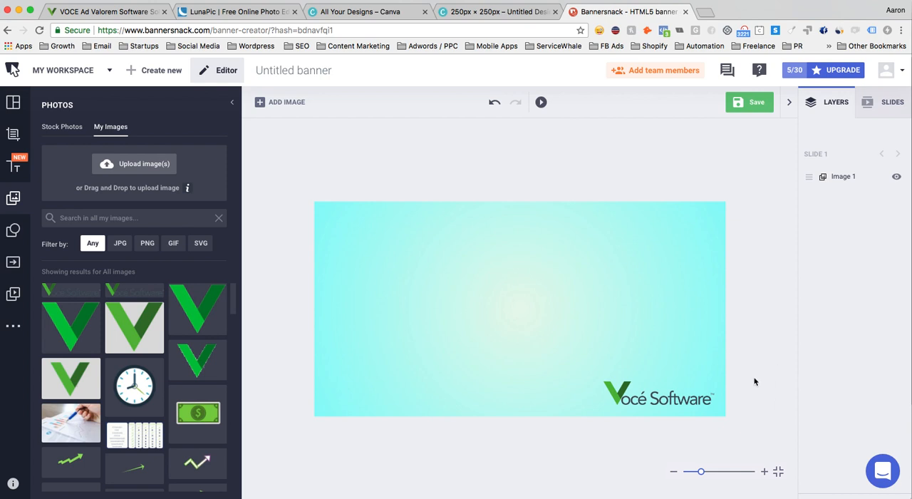
{"action": "left_click", "coordinate": [716, 403]}
{"action": "left_click_drag", "start_coordinate": [714, 402], "coordinate": [694, 396]}
{"action": "left_click", "coordinate": [774, 401]}
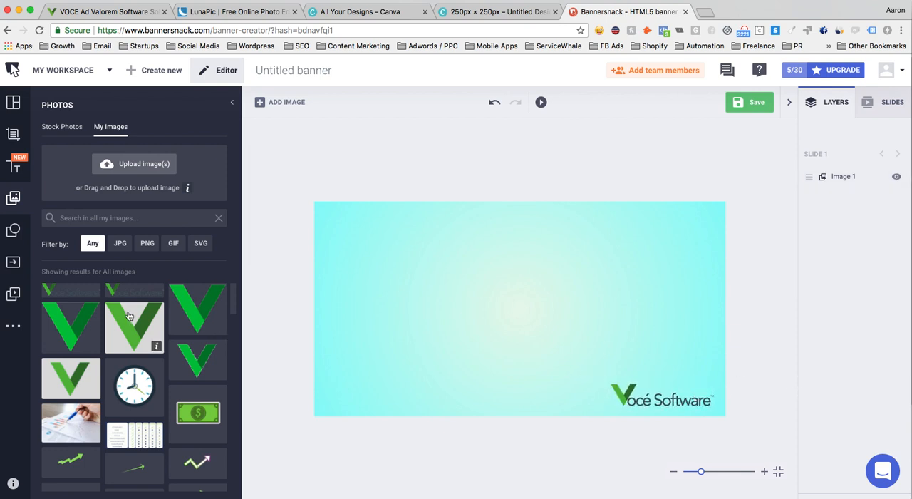
- Add the green V mark from the personal images, shrink it and place it midway up the banner's left side
{"action": "left_click", "coordinate": [71, 324]}
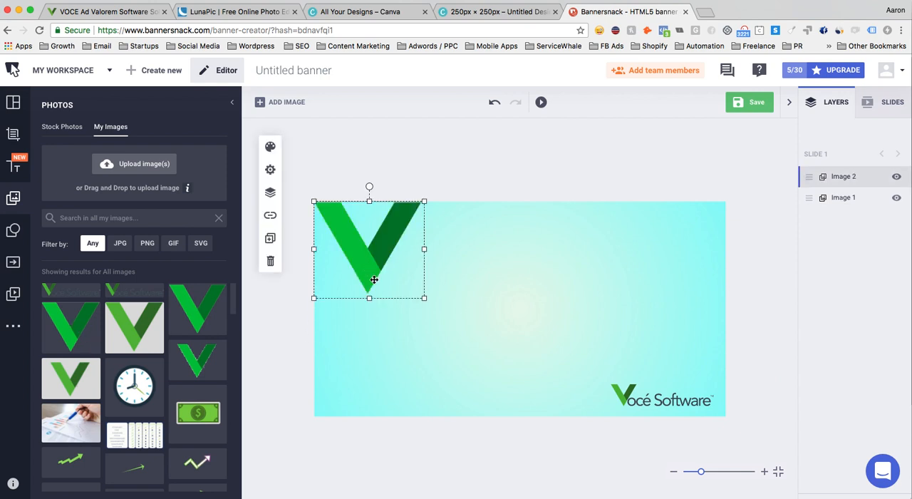
{"action": "left_click_drag", "start_coordinate": [374, 279], "coordinate": [402, 327]}
{"action": "left_click_drag", "start_coordinate": [451, 347], "coordinate": [419, 317]}
{"action": "left_click_drag", "start_coordinate": [392, 289], "coordinate": [394, 315]}
{"action": "left_click_drag", "start_coordinate": [423, 341], "coordinate": [390, 314]}
{"action": "left_click", "coordinate": [444, 332]}
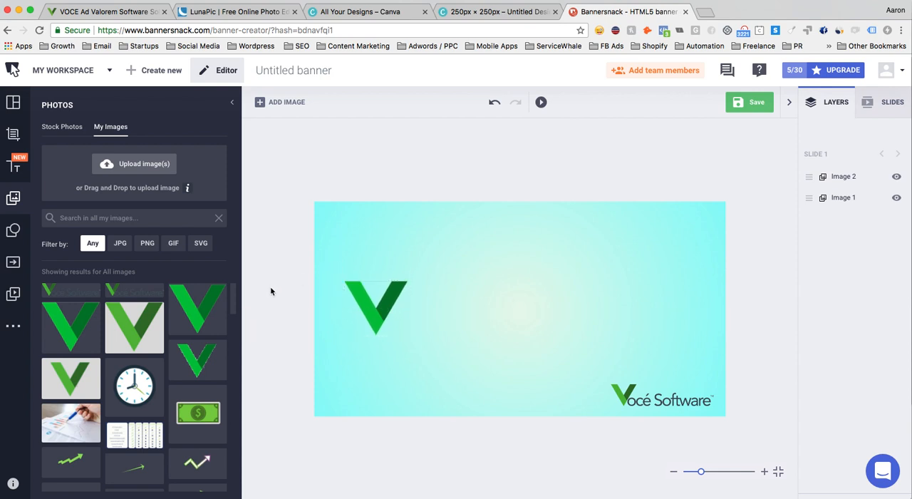
- Add the clipart of two vertical bars to the banner and rotate it 90 degrees so it forms an equals sign
{"action": "left_click", "coordinate": [14, 233]}
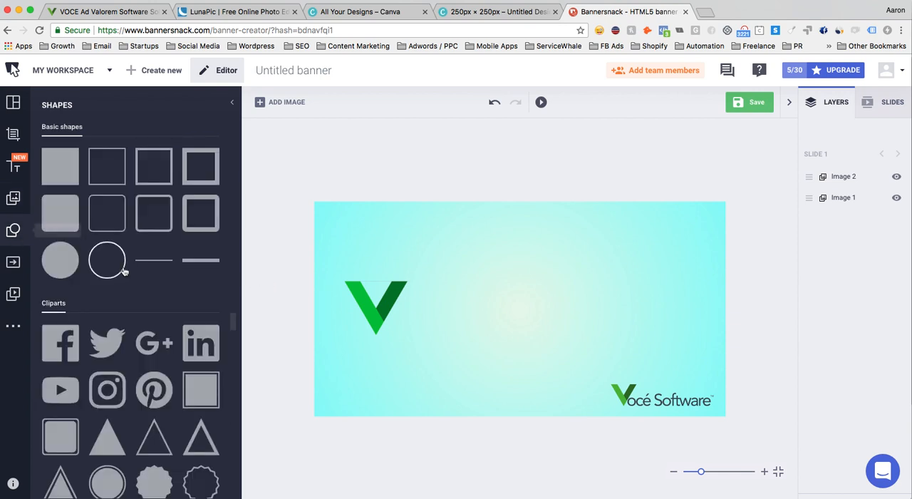
{"action": "scroll", "coordinate": [126, 327], "scroll_direction": "down", "scroll_amount": 10}
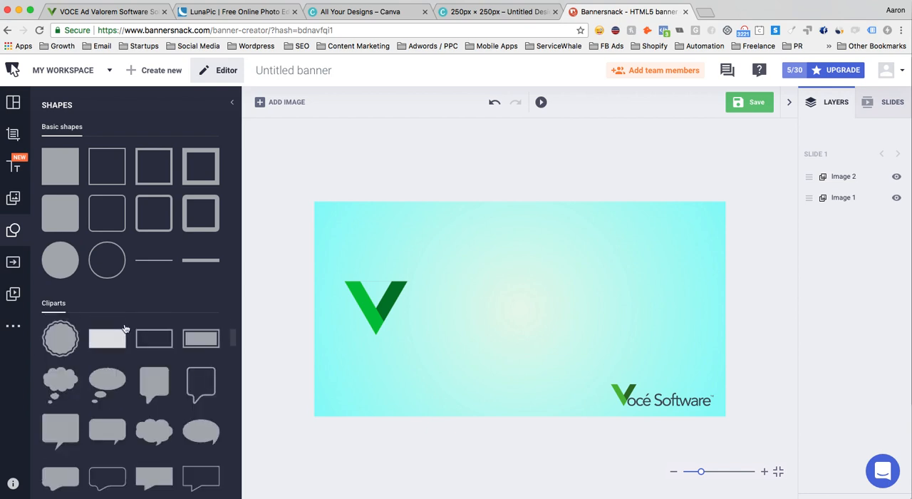
{"action": "scroll", "coordinate": [124, 329], "scroll_direction": "down", "scroll_amount": 15}
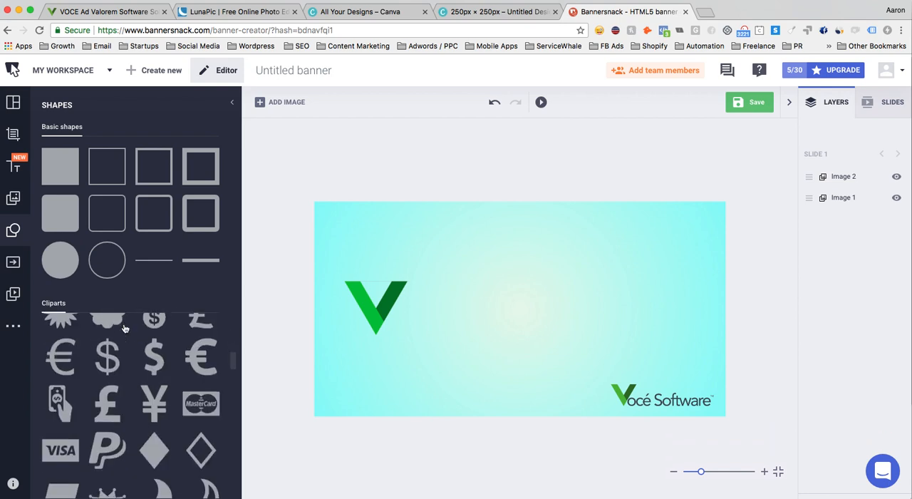
{"action": "scroll", "coordinate": [124, 328], "scroll_direction": "down", "scroll_amount": 10}
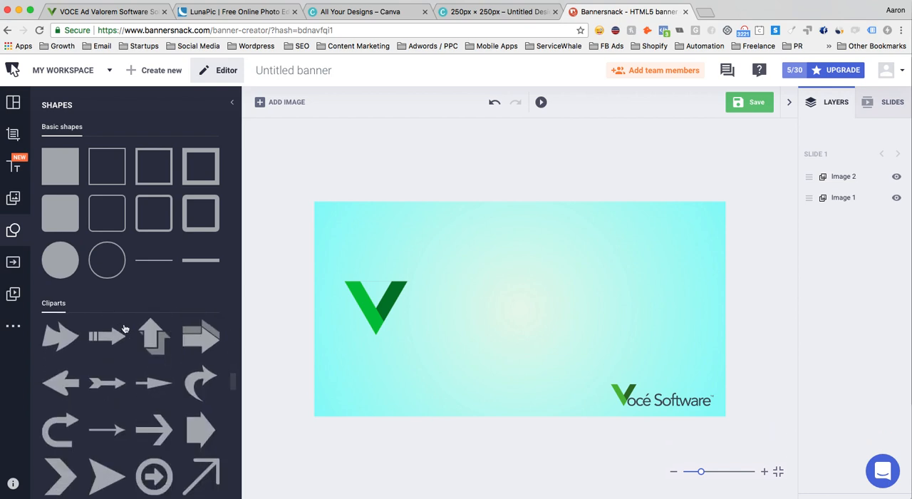
{"action": "scroll", "coordinate": [124, 328], "scroll_direction": "down", "scroll_amount": 10}
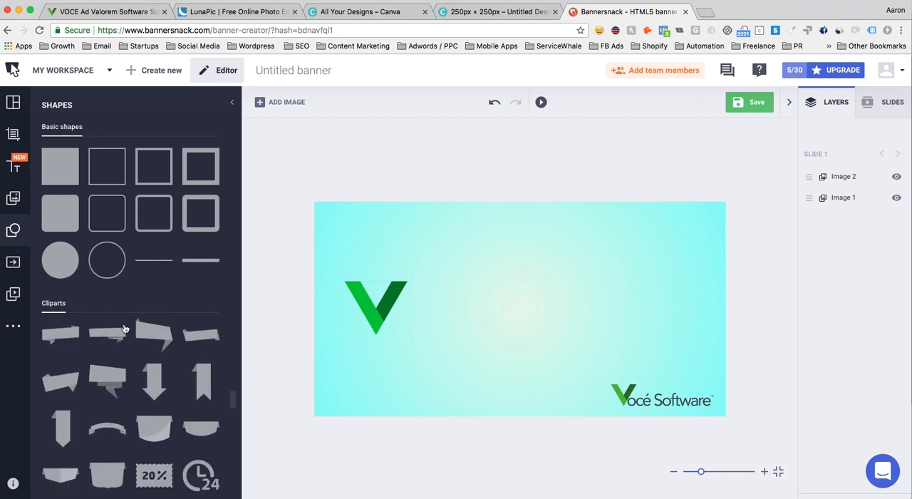
{"action": "scroll", "coordinate": [124, 329], "scroll_direction": "down", "scroll_amount": 10}
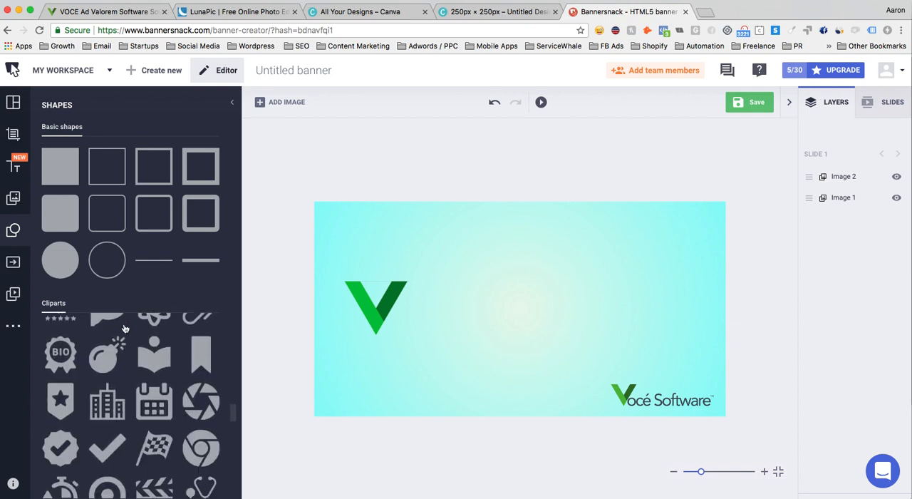
{"action": "scroll", "coordinate": [125, 329], "scroll_direction": "down", "scroll_amount": 10}
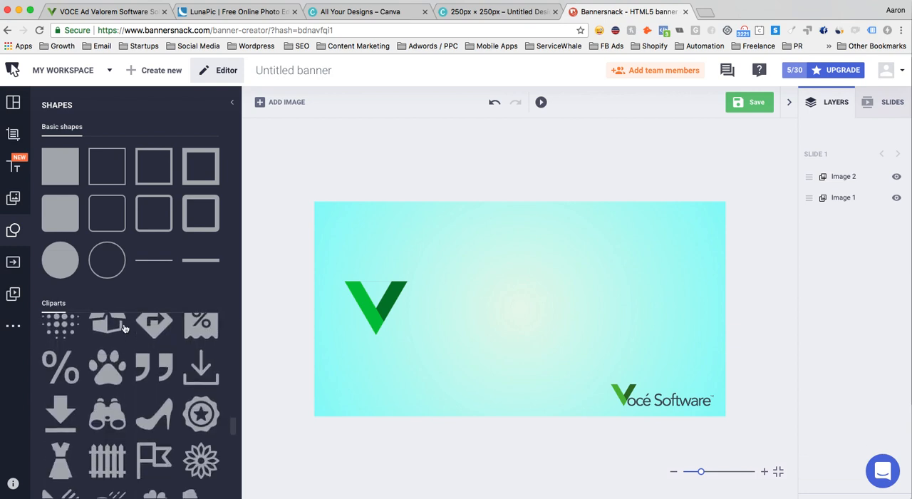
{"action": "scroll", "coordinate": [124, 328], "scroll_direction": "down", "scroll_amount": 10}
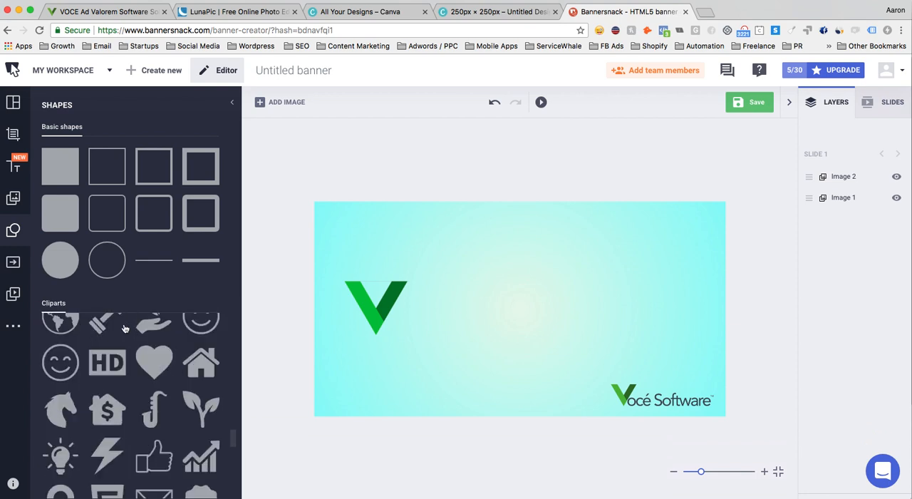
{"action": "scroll", "coordinate": [125, 328], "scroll_direction": "down", "scroll_amount": 5}
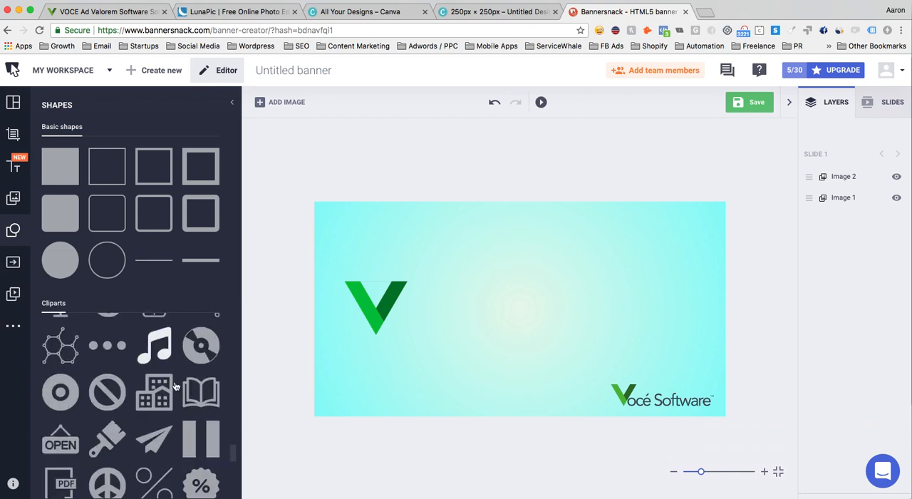
{"action": "left_click", "coordinate": [206, 450]}
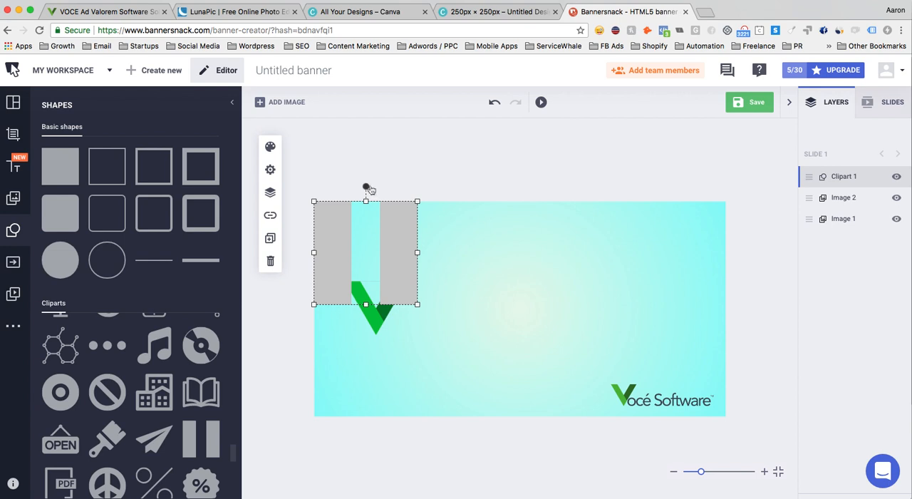
{"action": "left_click_drag", "start_coordinate": [369, 189], "coordinate": [432, 253]}
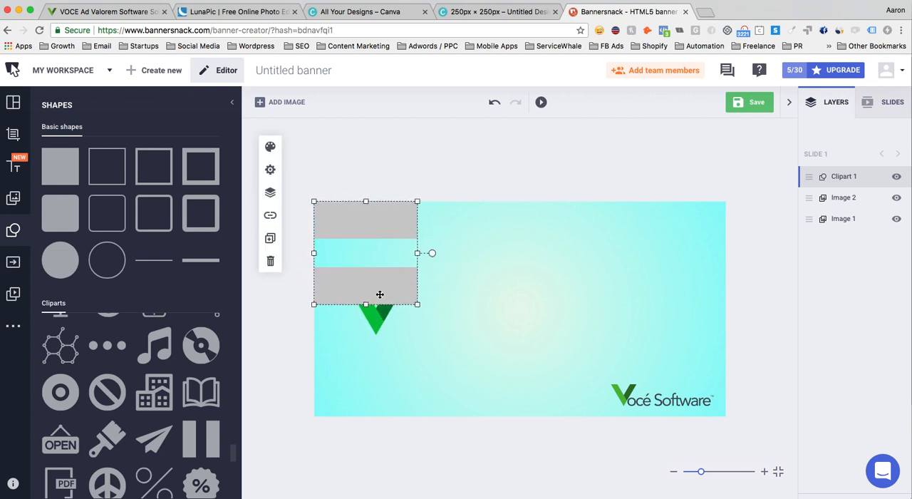
- Flatten and shrink the equals sign, and place it just right of the green V at mid-height
{"action": "left_click_drag", "start_coordinate": [365, 304], "coordinate": [367, 240]}
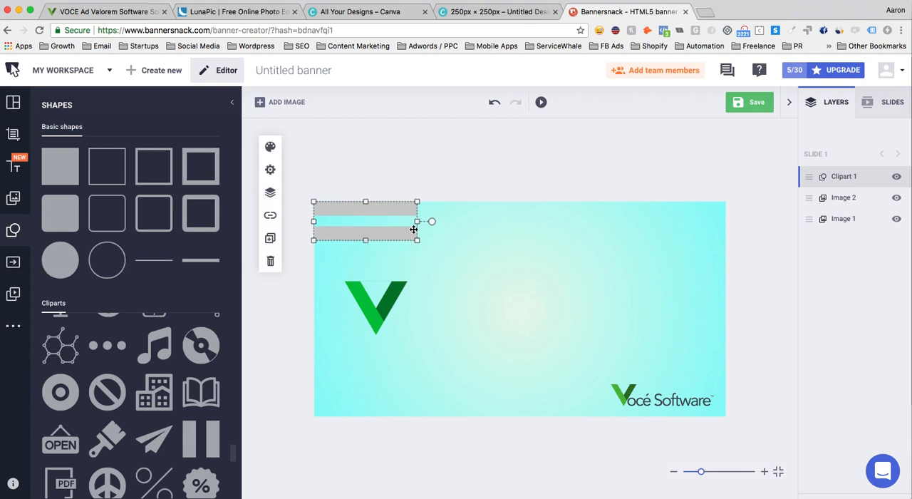
{"action": "left_click_drag", "start_coordinate": [416, 221], "coordinate": [434, 316]}
{"action": "left_click", "coordinate": [339, 226]}
{"action": "left_click", "coordinate": [349, 215]}
{"action": "left_click", "coordinate": [369, 222]}
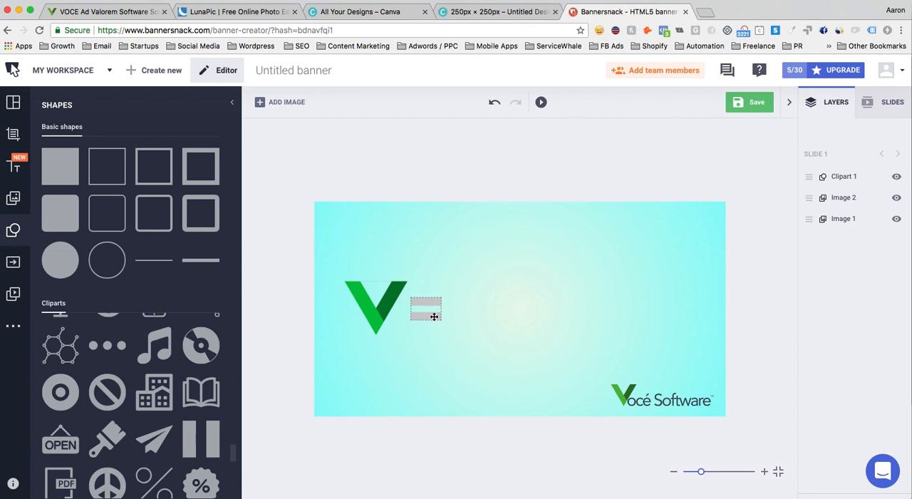
- Recolor the equals sign with the black color preset
{"action": "left_click", "coordinate": [270, 147]}
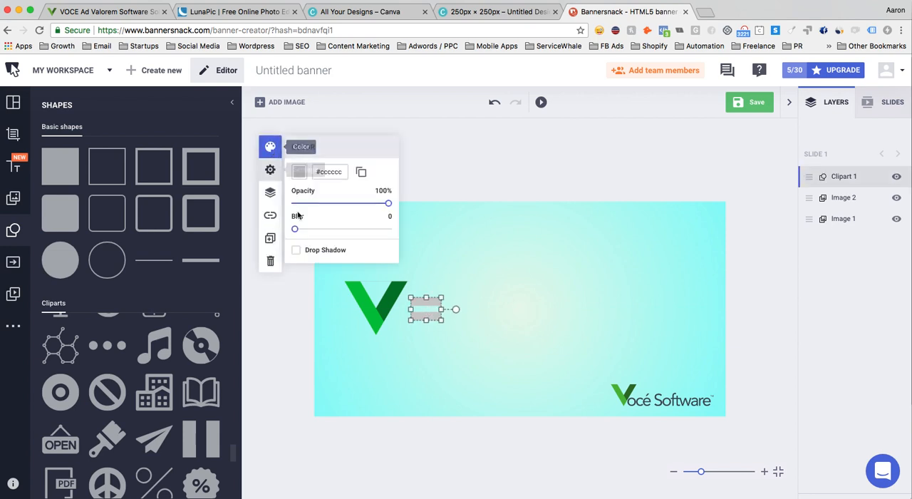
{"action": "left_click", "coordinate": [300, 174]}
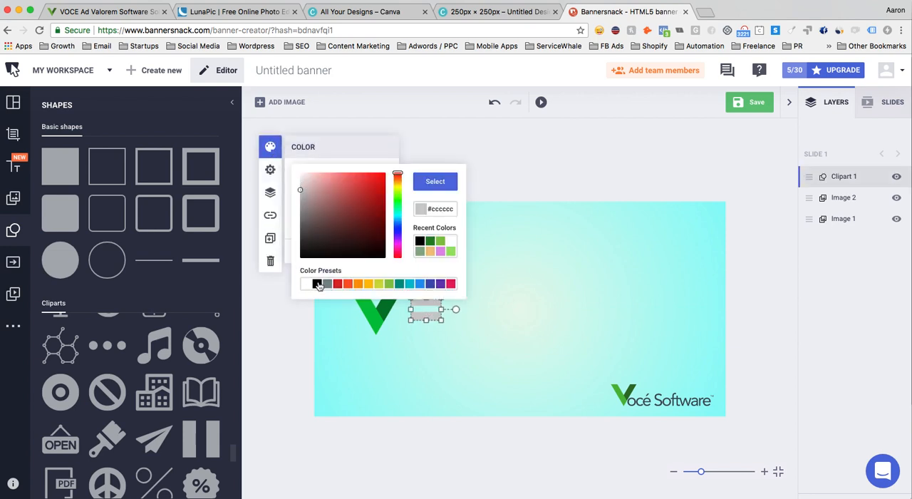
{"action": "left_click", "coordinate": [318, 284]}
{"action": "left_click", "coordinate": [455, 312]}
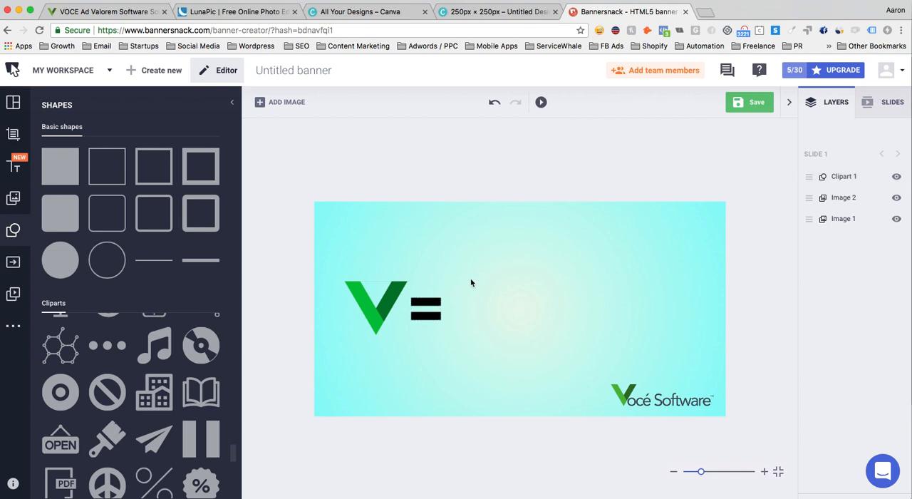
- Add the clock from the personal images, shrink it and place it just right of the equals sign
{"action": "left_click", "coordinate": [13, 200]}
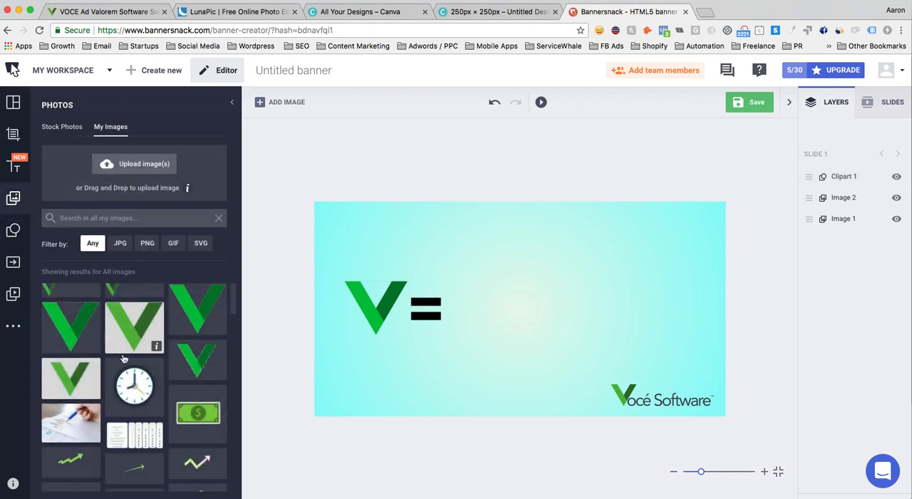
{"action": "left_click", "coordinate": [134, 384]}
{"action": "left_click_drag", "start_coordinate": [392, 256], "coordinate": [512, 322]}
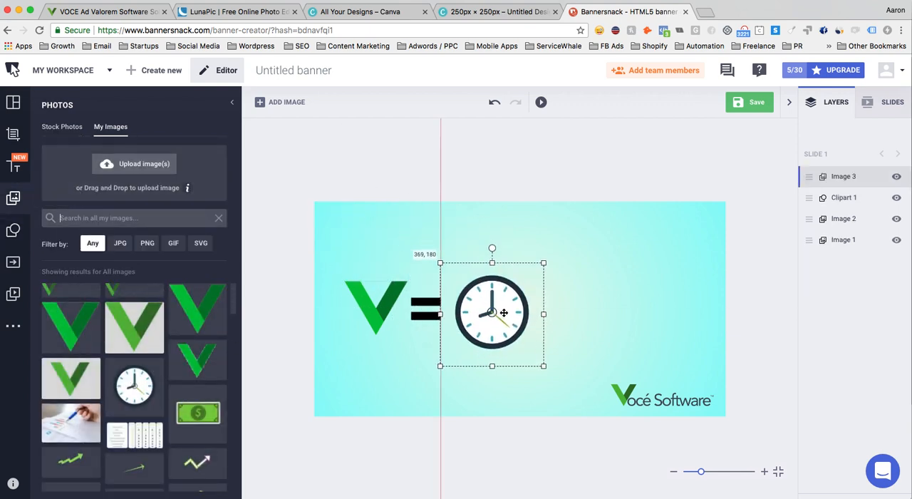
{"action": "left_click_drag", "start_coordinate": [549, 363], "coordinate": [533, 351]}
{"action": "left_click", "coordinate": [553, 336]}
{"action": "left_click_drag", "start_coordinate": [502, 313], "coordinate": [503, 316]}
{"action": "left_click_drag", "start_coordinate": [536, 355], "coordinate": [530, 349]}
{"action": "left_click", "coordinate": [547, 342]}
{"action": "left_click_drag", "start_coordinate": [505, 308], "coordinate": [507, 311]}
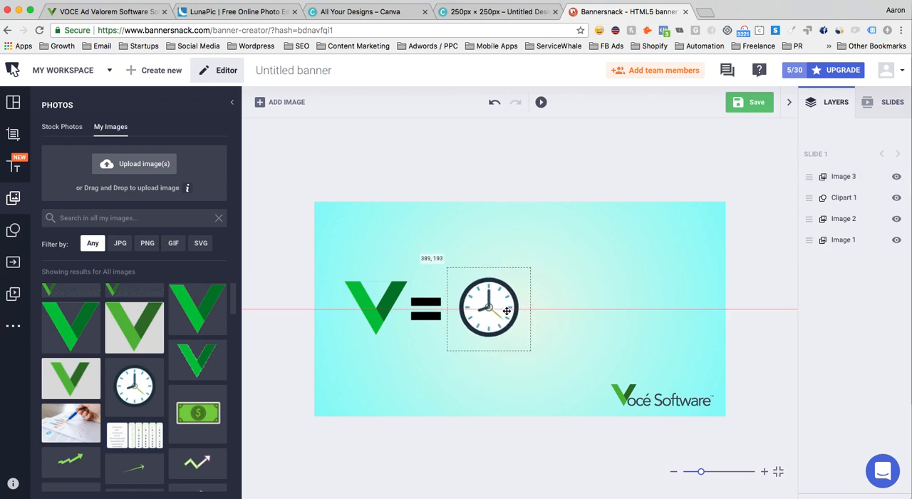
{"action": "left_click", "coordinate": [361, 254]}
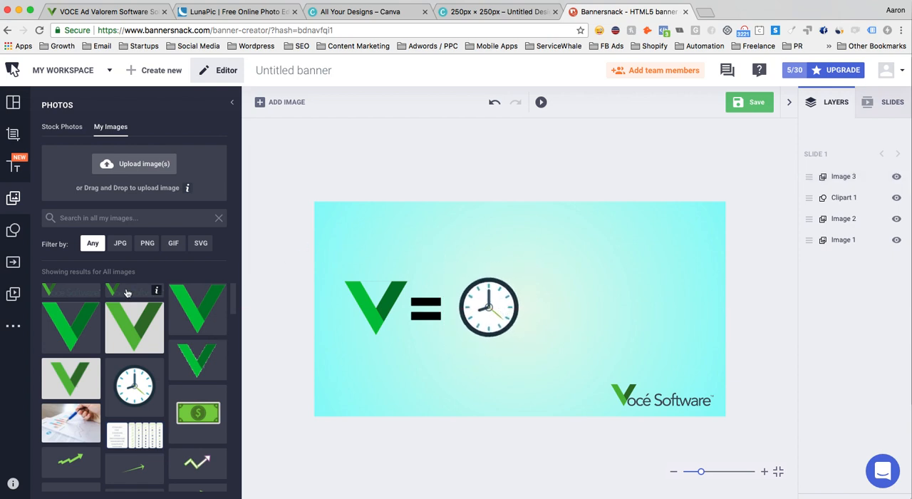
- Add the thick 3D diagonal arrow clipart to the banner and rotate it to point straight down
{"action": "left_click", "coordinate": [17, 237]}
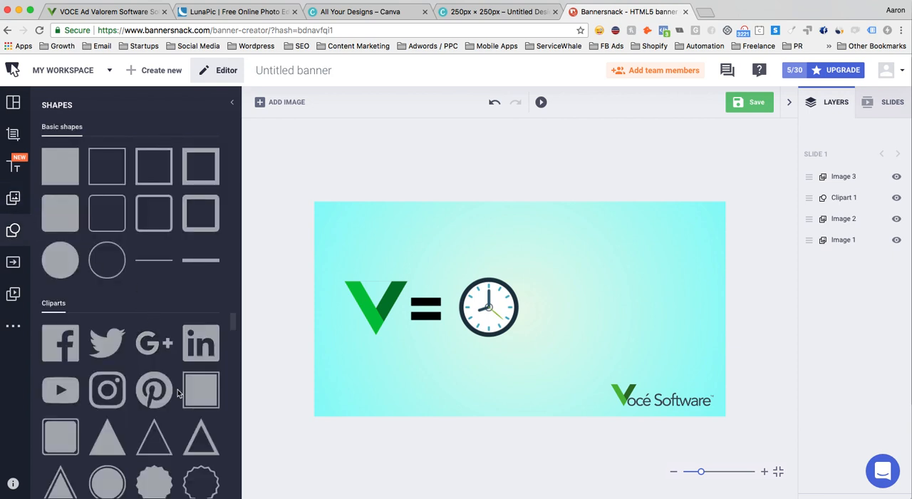
{"action": "scroll", "coordinate": [178, 394], "scroll_direction": "down", "scroll_amount": 10}
{"action": "scroll", "coordinate": [178, 393], "scroll_direction": "down", "scroll_amount": 15}
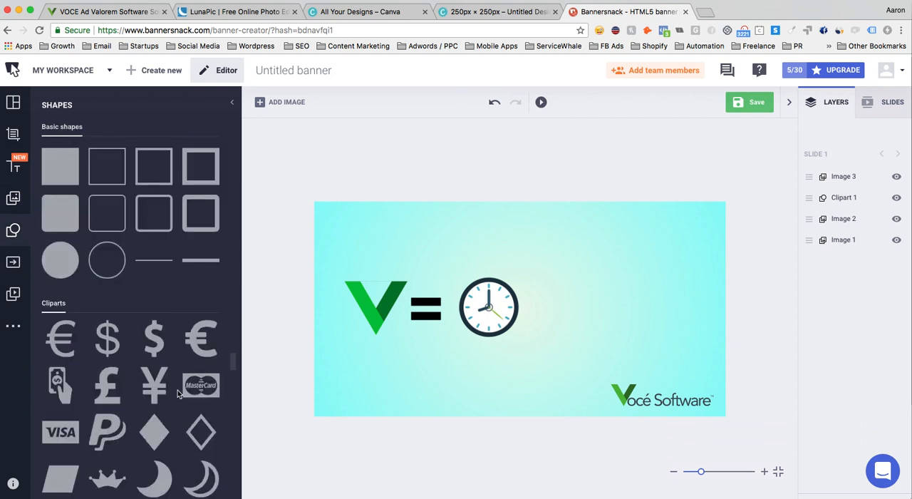
{"action": "scroll", "coordinate": [177, 389], "scroll_direction": "down", "scroll_amount": 2}
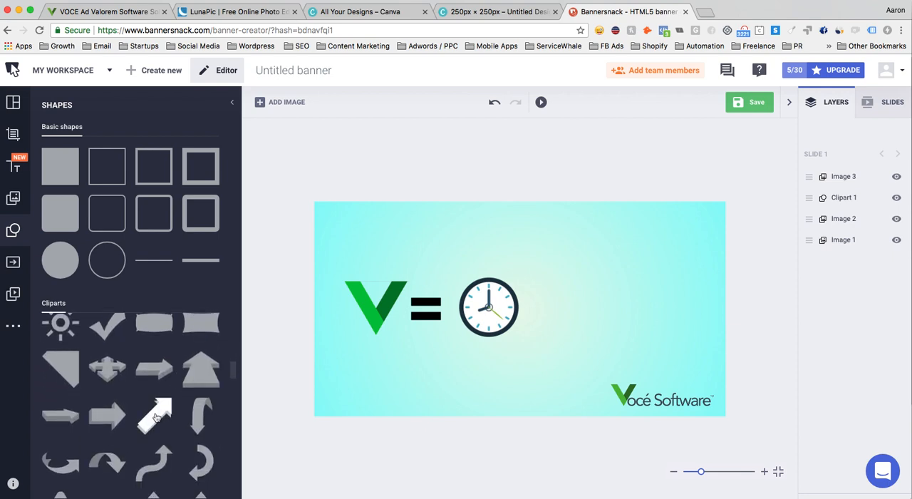
{"action": "left_click", "coordinate": [158, 417]}
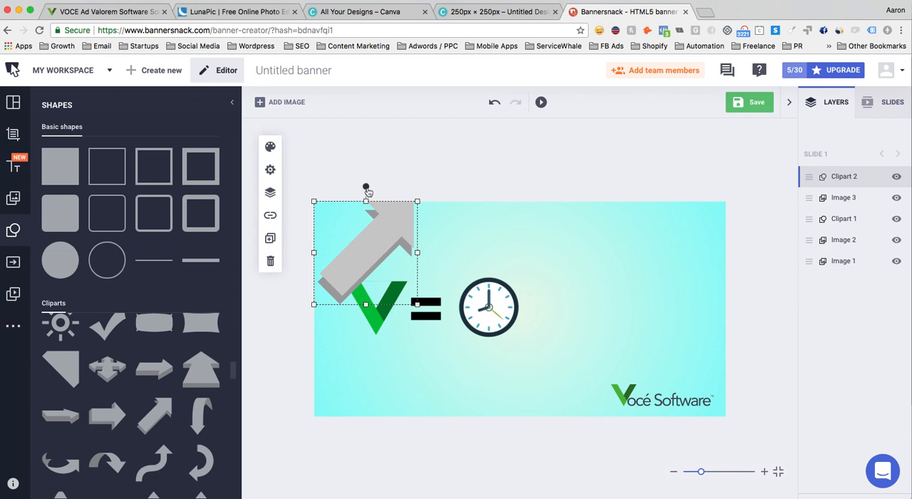
{"action": "left_click_drag", "start_coordinate": [367, 188], "coordinate": [391, 282]}
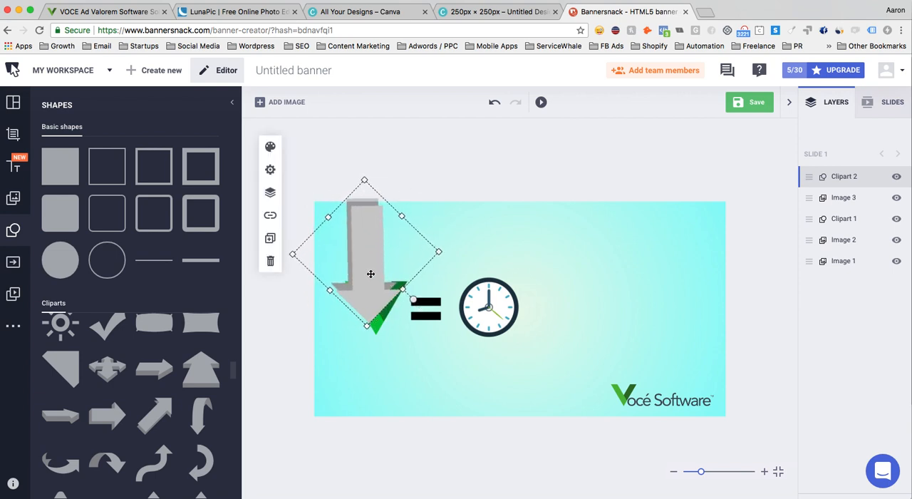
- Shrink the down arrow to about the clock's height and place it directly right of the clock
{"action": "left_click_drag", "start_coordinate": [368, 326], "coordinate": [621, 322]}
{"action": "left_click_drag", "start_coordinate": [627, 278], "coordinate": [551, 315]}
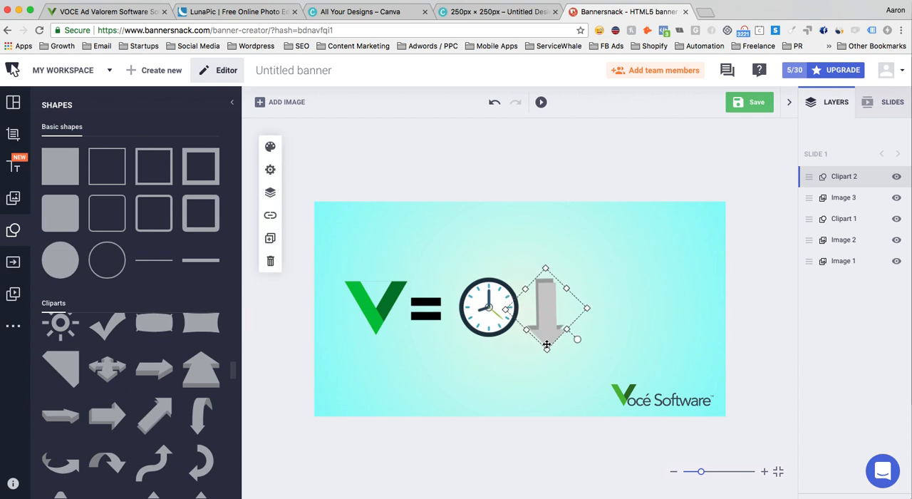
{"action": "left_click_drag", "start_coordinate": [547, 348], "coordinate": [541, 319]}
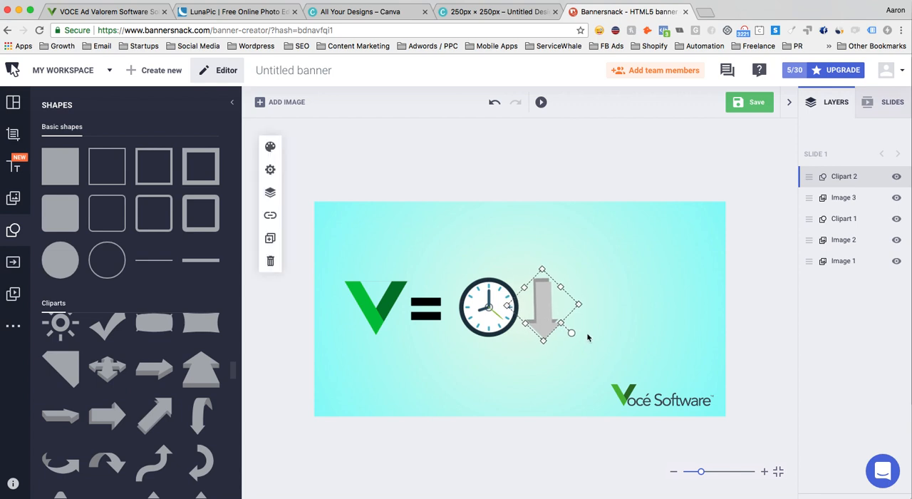
{"action": "left_click", "coordinate": [538, 371]}
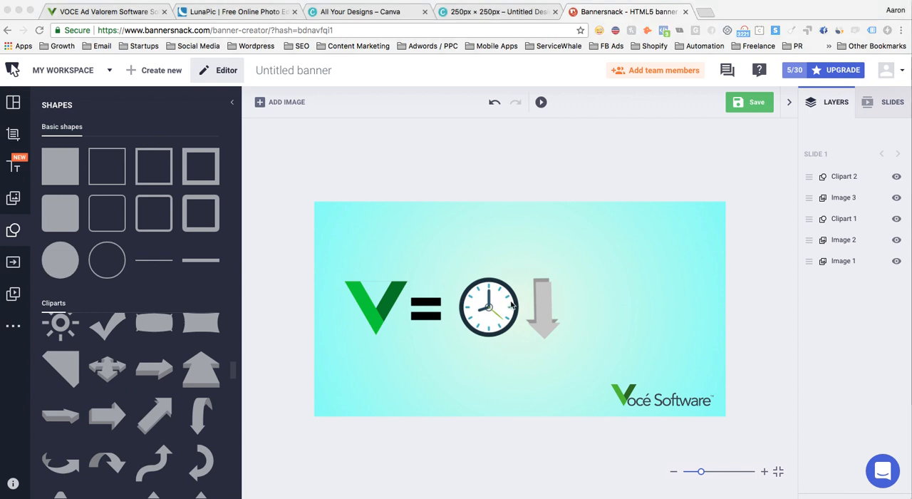
- Set the down arrow's color to the green #37ac50
{"action": "left_click", "coordinate": [541, 318]}
{"action": "left_click", "coordinate": [540, 316]}
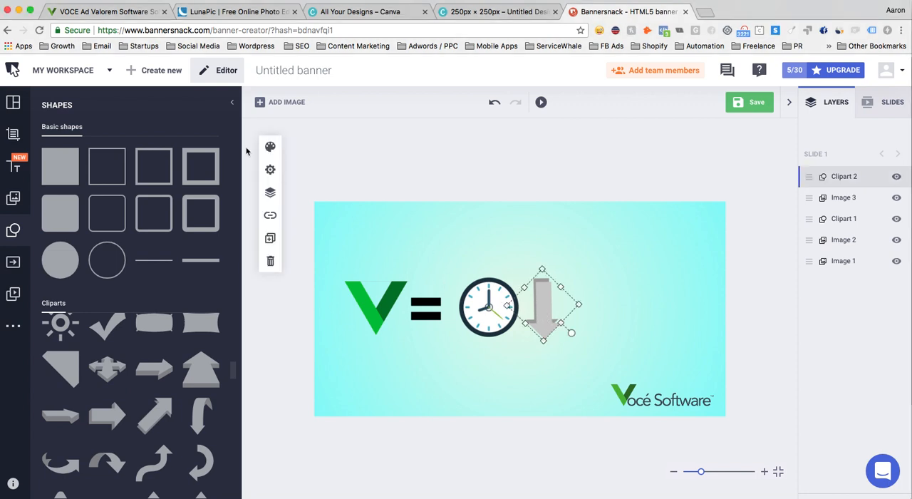
{"action": "left_click", "coordinate": [270, 147]}
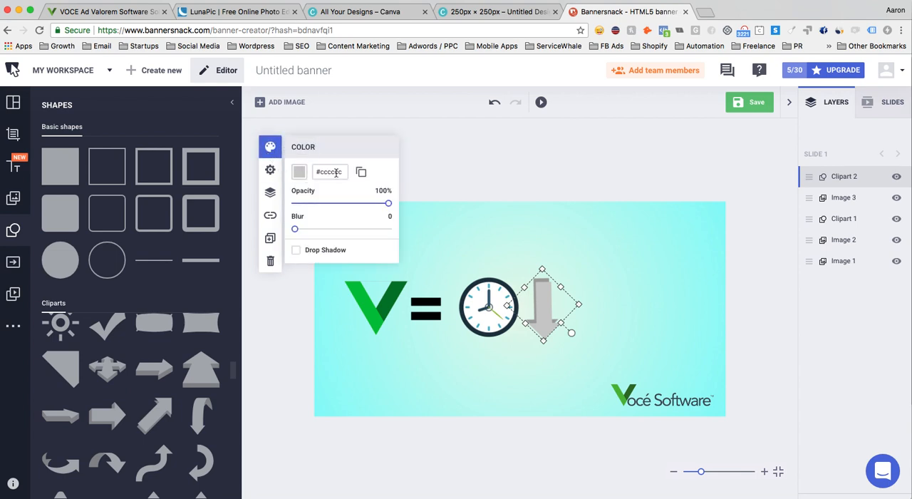
{"action": "left_click", "coordinate": [331, 171]}
{"action": "type", "text": "#37ac50"}
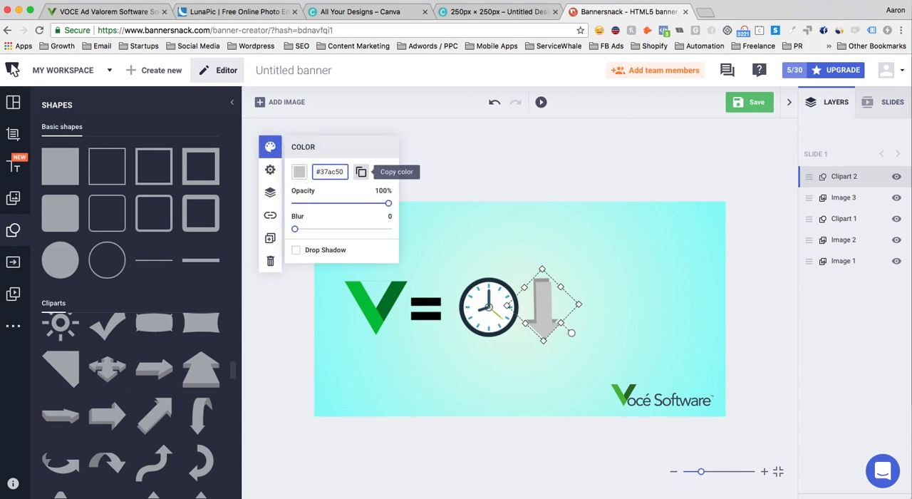
{"action": "key", "text": "Return"}
{"action": "left_click", "coordinate": [579, 258]}
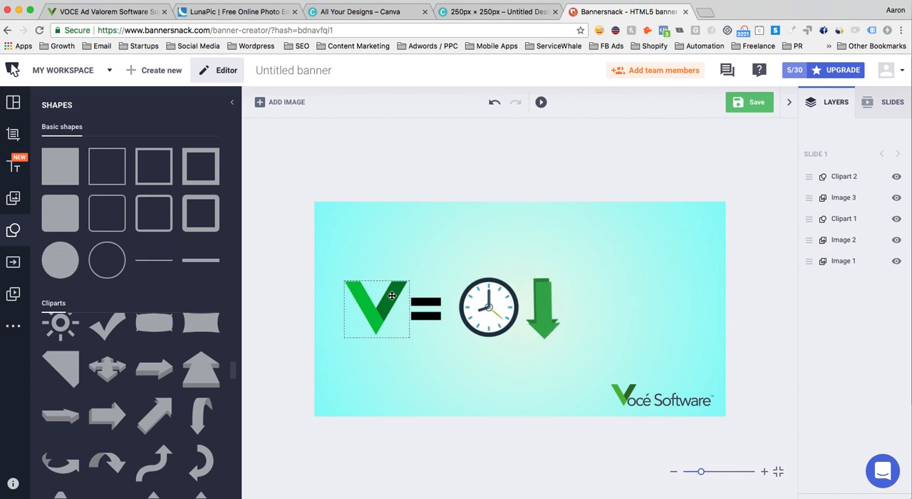
- Fine-tune the rotation of the green down arrow so it stands upright beside the clock
{"action": "left_click", "coordinate": [545, 334]}
{"action": "left_click_drag", "start_coordinate": [571, 335], "coordinate": [573, 332]}
{"action": "left_click", "coordinate": [611, 325]}
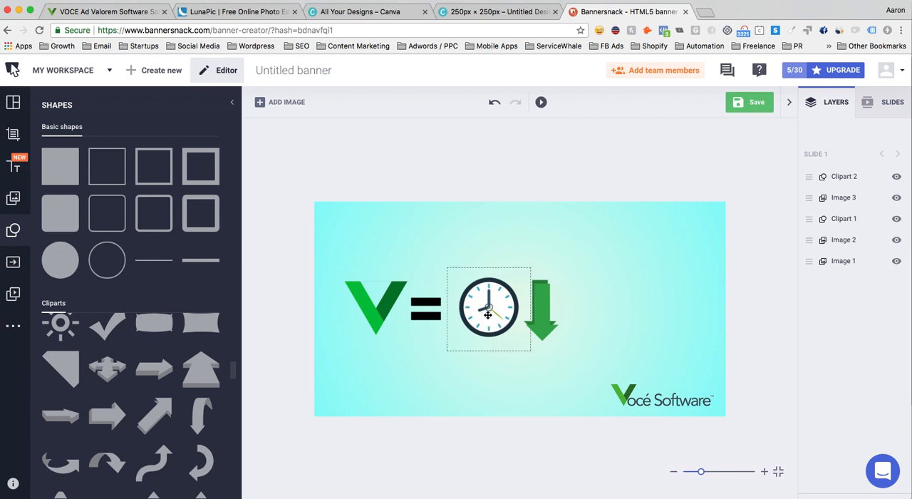
- Add the uploaded green dollar bill image to the banner and place it directly right of the down arrow
{"action": "left_click", "coordinate": [14, 200]}
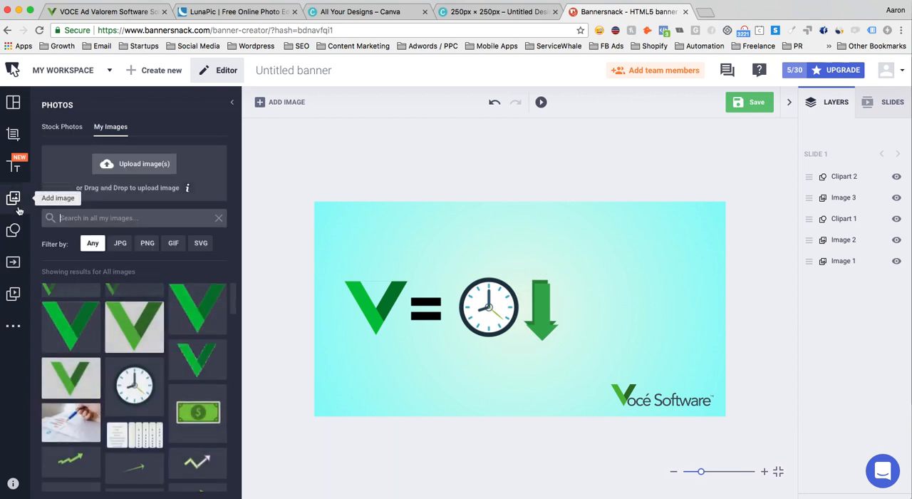
{"action": "left_click", "coordinate": [192, 413]}
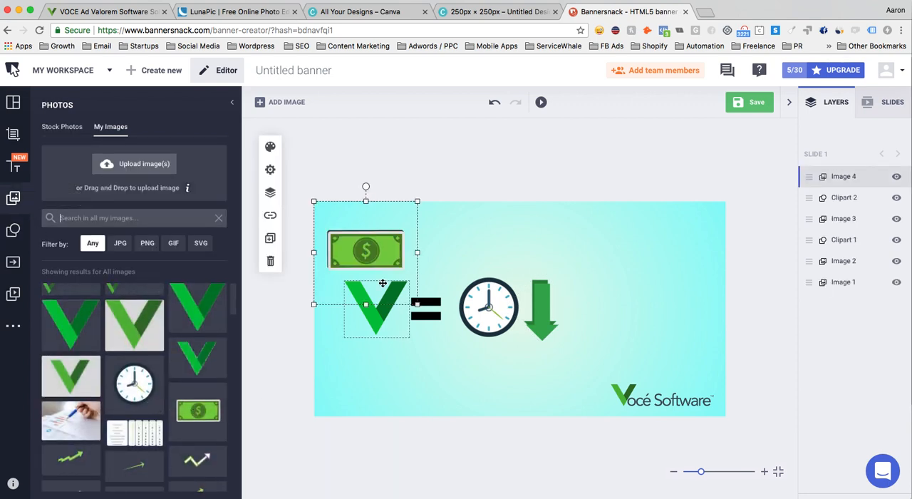
{"action": "left_click_drag", "start_coordinate": [361, 246], "coordinate": [616, 307]}
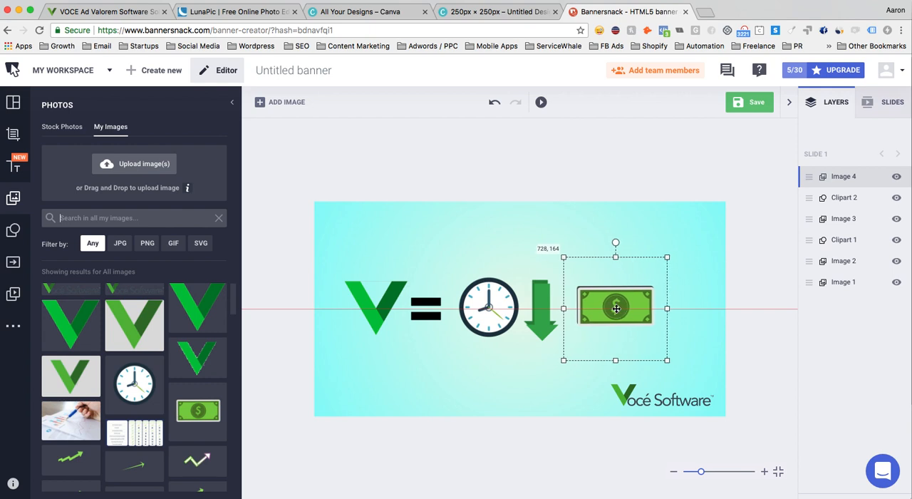
{"action": "left_click", "coordinate": [546, 255]}
- Duplicate the green down arrow, turn the copy to point straight up and place it right of the dollar bill
{"action": "left_click", "coordinate": [540, 293]}
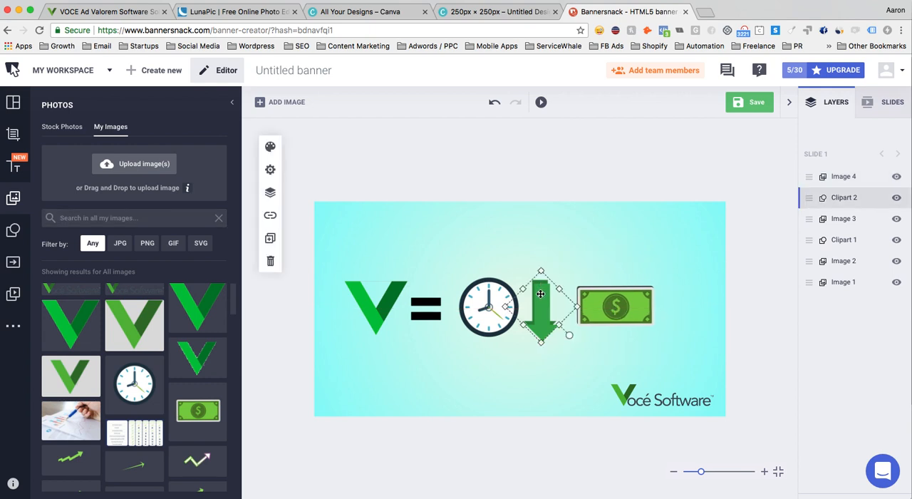
{"action": "key", "text": "super+d"}
{"action": "left_click_drag", "start_coordinate": [544, 307], "coordinate": [639, 281]}
{"action": "left_click_drag", "start_coordinate": [672, 308], "coordinate": [684, 307]}
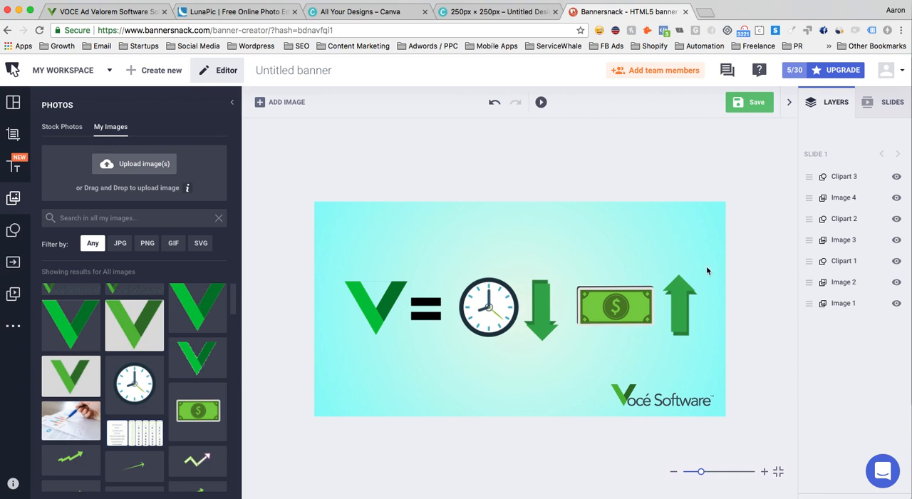
- Nudge the dollar bill and up arrow into line, then shift the whole row of graphics slightly left to center it
{"action": "left_click_drag", "start_coordinate": [612, 306], "coordinate": [613, 307]}
{"action": "left_click_drag", "start_coordinate": [666, 315], "coordinate": [668, 316]}
{"action": "left_click_drag", "start_coordinate": [339, 259], "coordinate": [719, 360]}
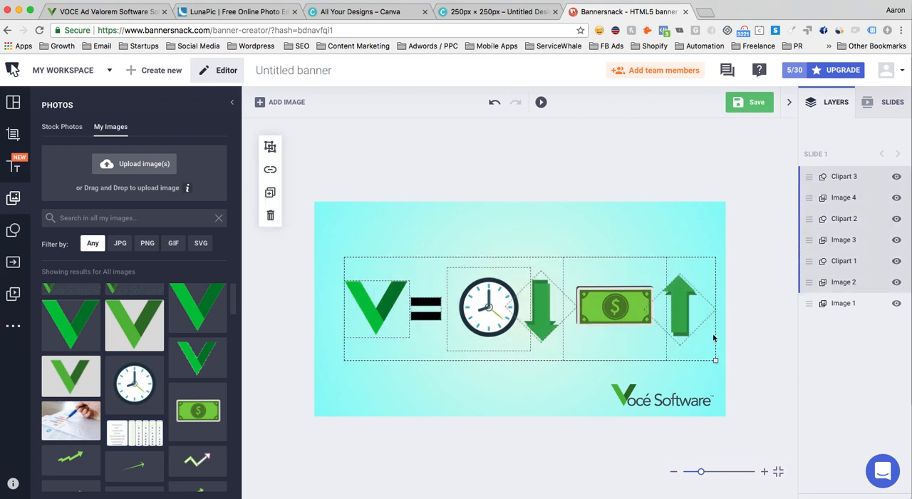
{"action": "mouse_move", "coordinate": [641, 314]}
{"action": "left_mouse_down"}
{"action": "mouse_move", "coordinate": [612, 319]}
{"action": "mouse_move", "coordinate": [629, 312]}
{"action": "left_mouse_up"}
{"action": "left_click", "coordinate": [588, 207]}
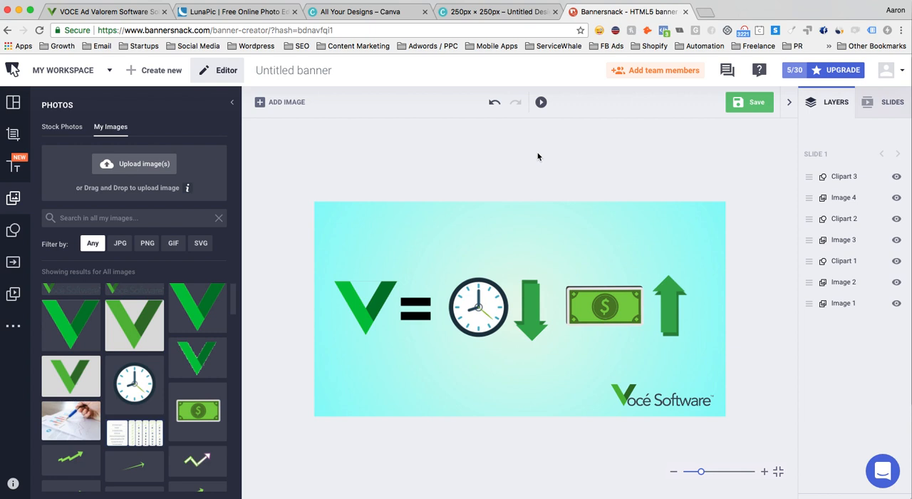
- Name the banner "Voce time savings" and save the design
{"action": "double_click", "coordinate": [300, 69]}
{"action": "key", "text": "super+a"}
{"action": "type", "text": "Voce "}
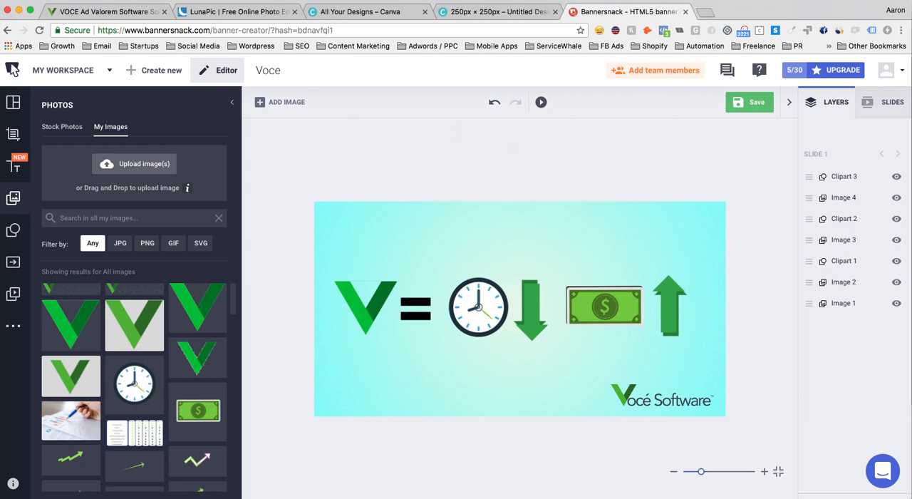
{"action": "type", "text": "time savings"}
{"action": "left_click", "coordinate": [748, 106]}
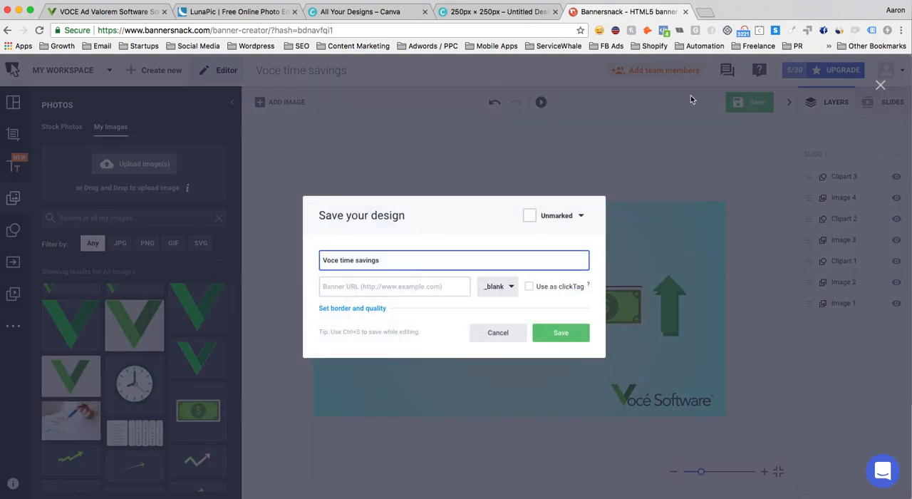
{"action": "left_click", "coordinate": [565, 340]}
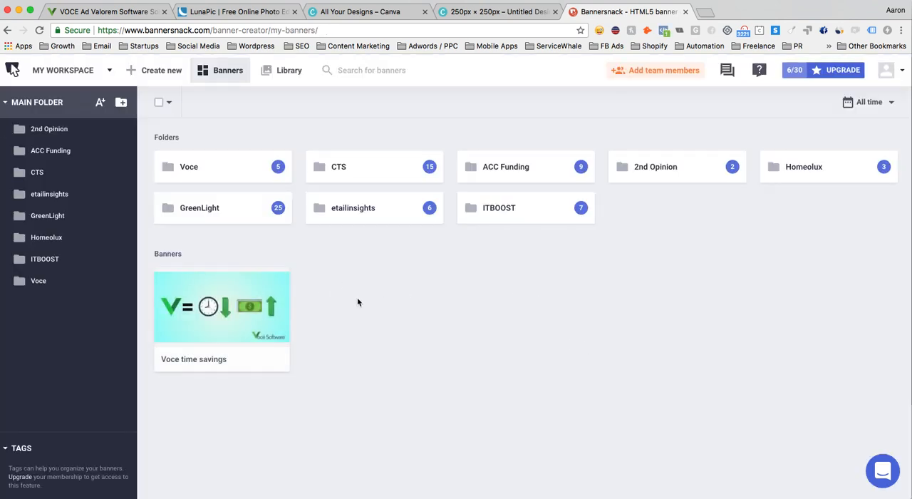
- Download the Voce time savings banner as a PNG and open the downloaded file
{"action": "left_click", "coordinate": [262, 279]}
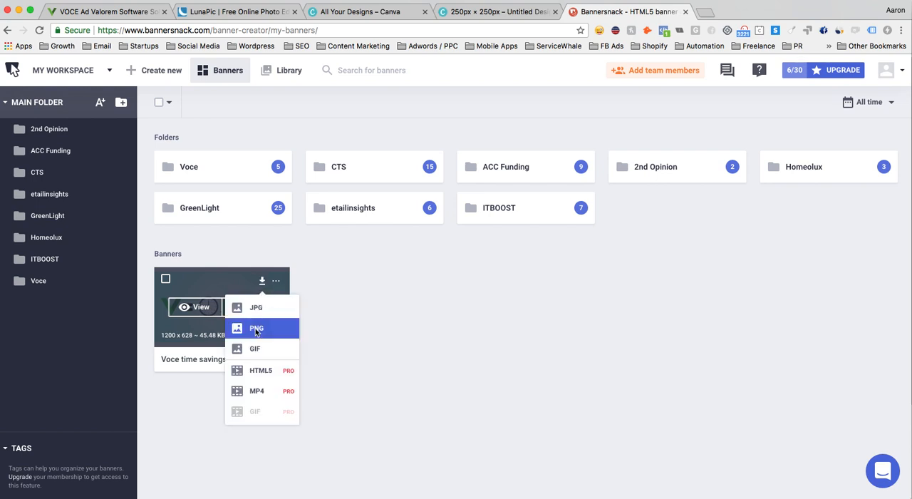
{"action": "left_click", "coordinate": [256, 329]}
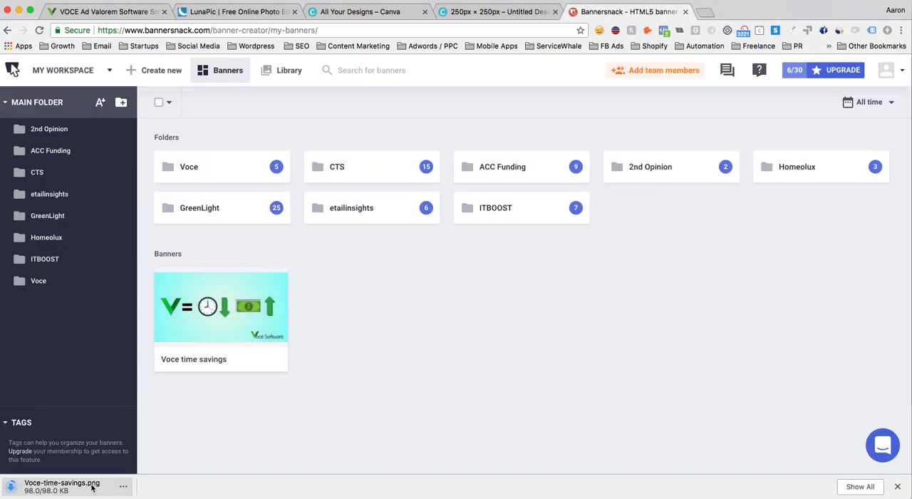
{"action": "left_click", "coordinate": [92, 487]}
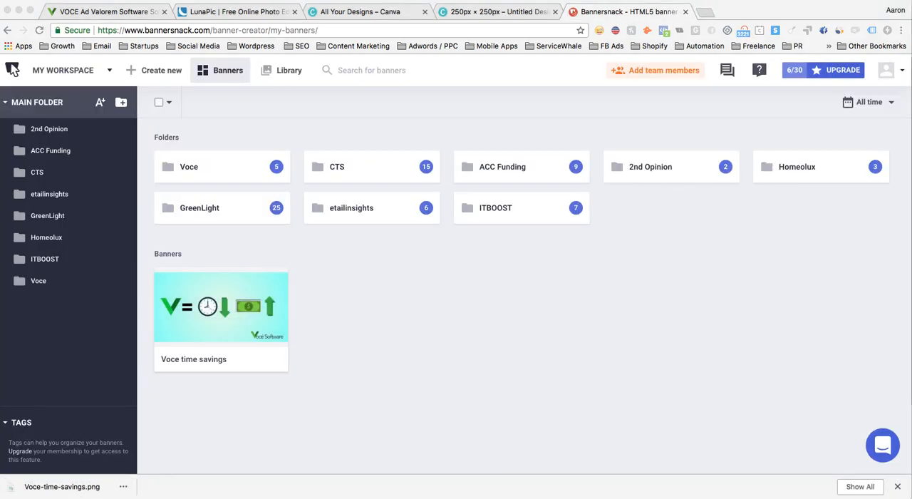
- Compare the downloaded banner image with the screenshot of the Voce Software sponsored Facebook ad
{"action": "left_click_drag", "start_coordinate": [1, 107], "coordinate": [520, 55]}
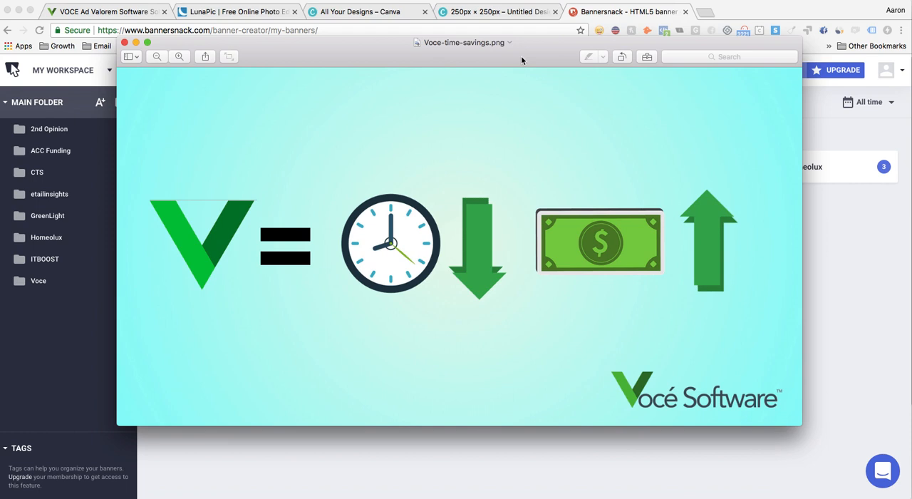
{"action": "left_click_drag", "start_coordinate": [521, 56], "coordinate": [0, 64]}
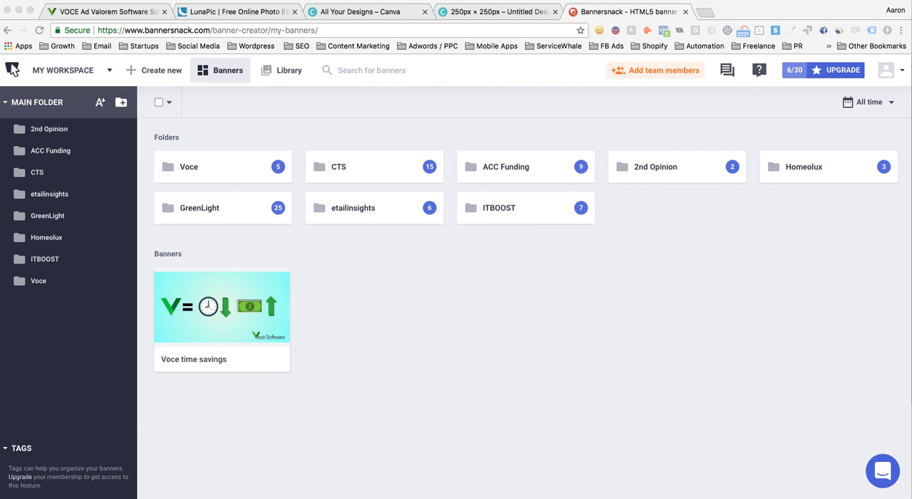
{"action": "left_click_drag", "start_coordinate": [0, 64], "coordinate": [535, 60]}
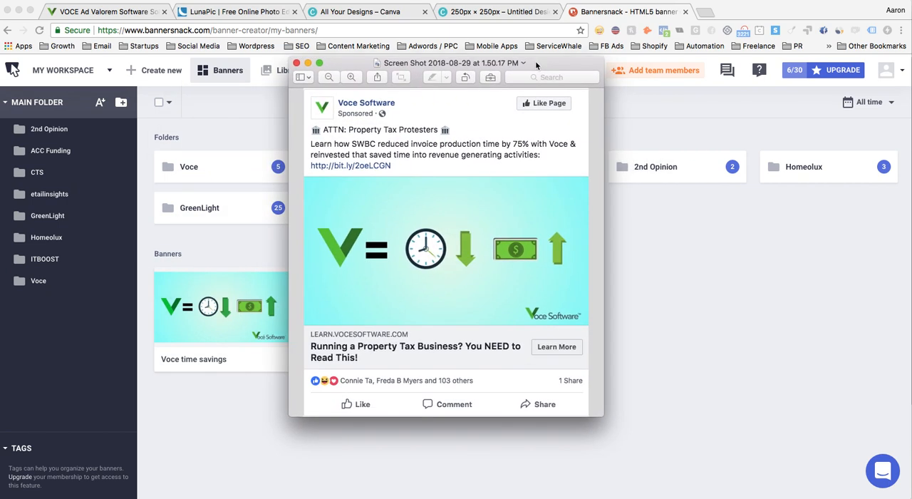